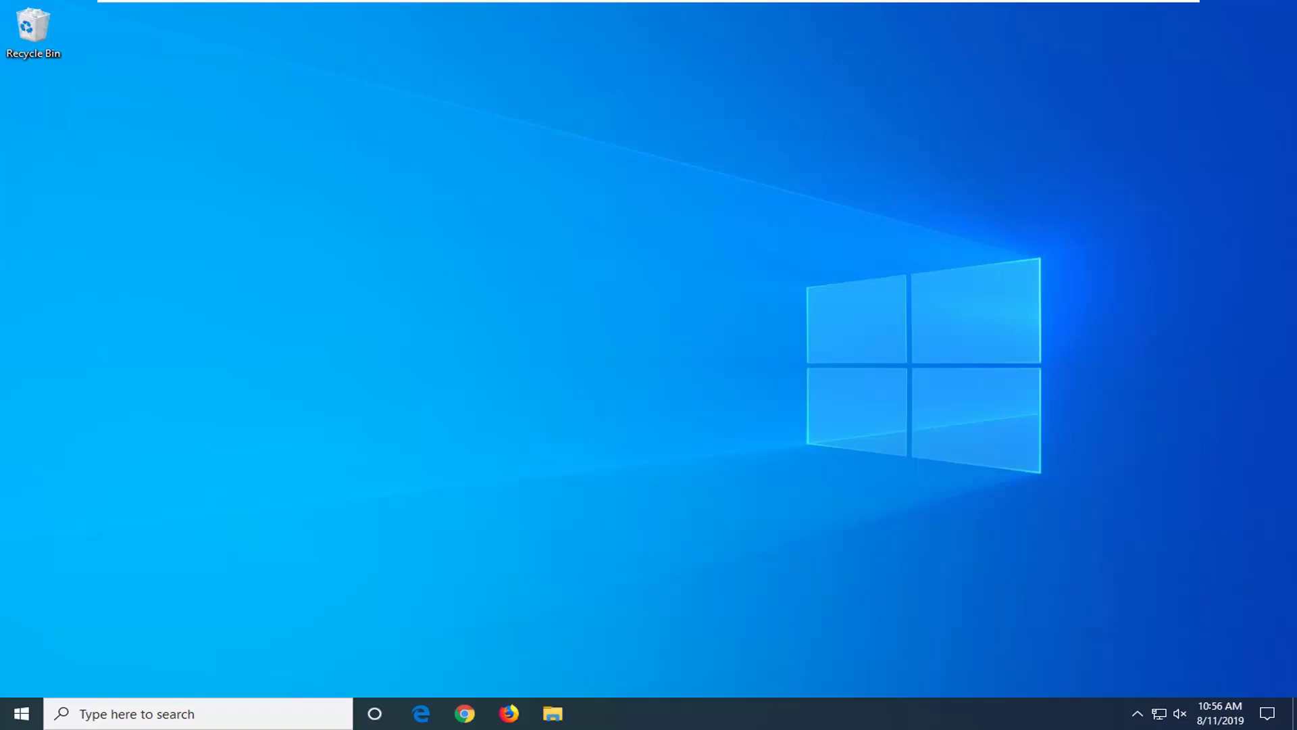
# Search Windows for "troubleshoot" and open the Troubleshoot settings.
pyautogui.click(27, 700)
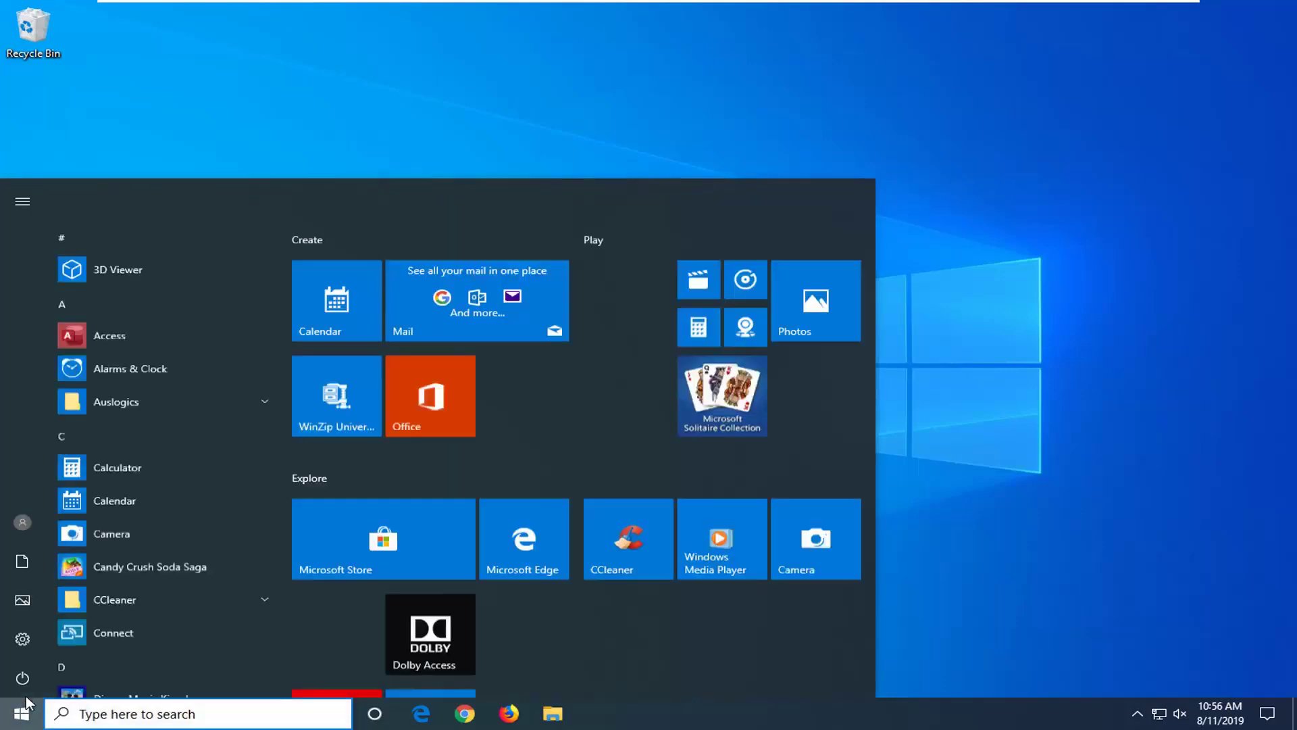
pyautogui.write('troubelshoot')
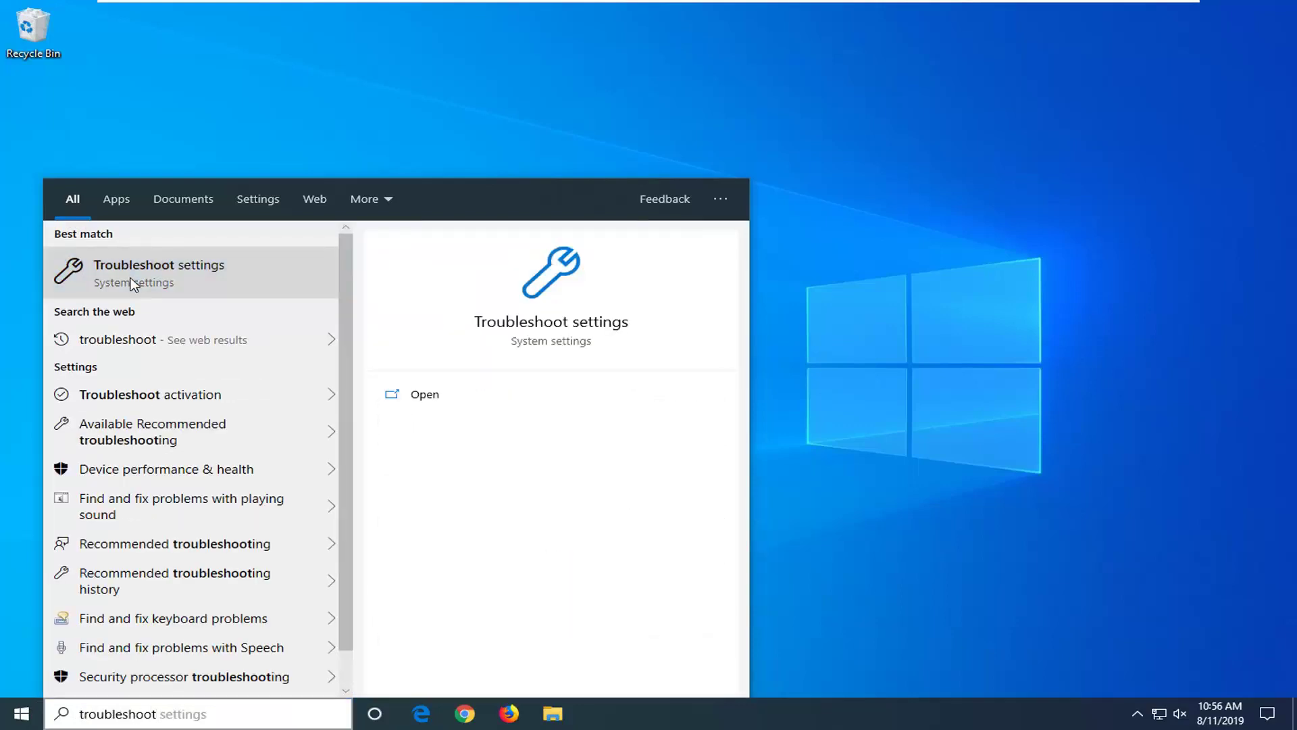
pyautogui.click(133, 284)
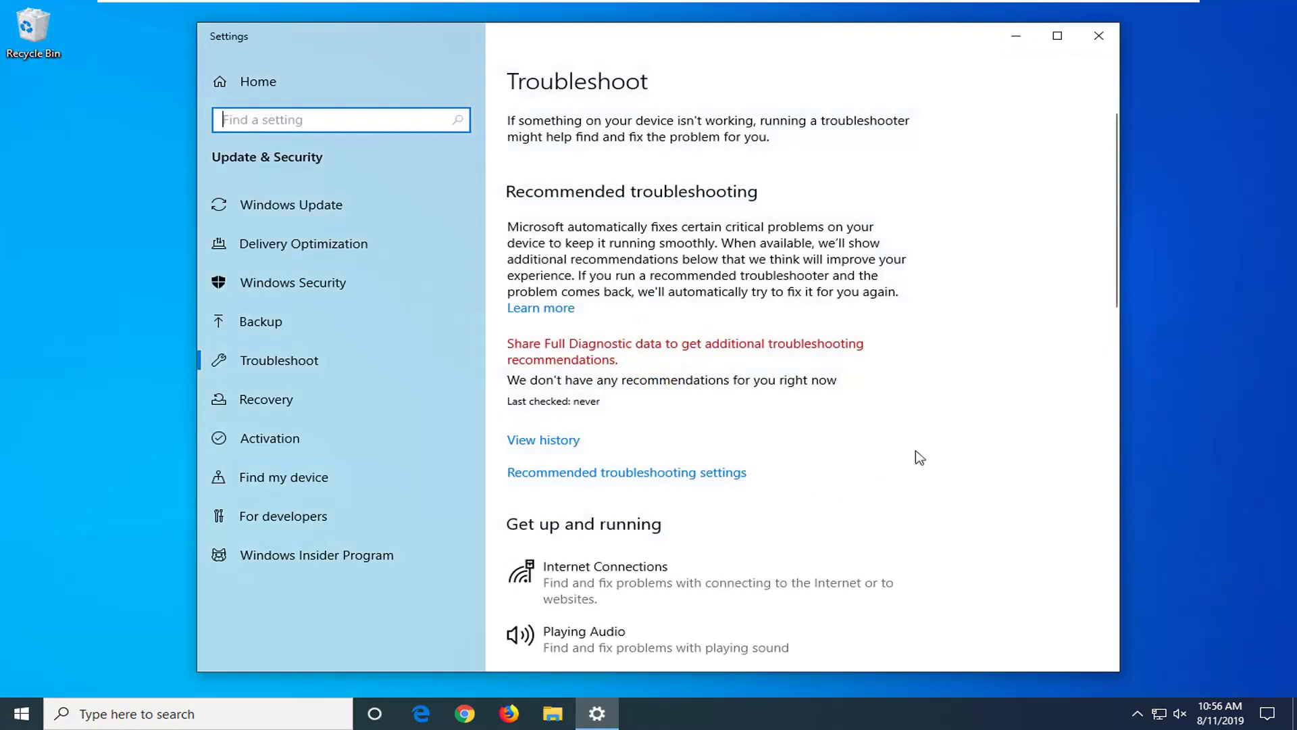
# Run the Windows Store Apps troubleshooter, skip the Microsoft account sign-in, and close the troubleshooter once it completes.
pyautogui.scroll(-3, 917, 463)
pyautogui.scroll(-5, 915, 465)
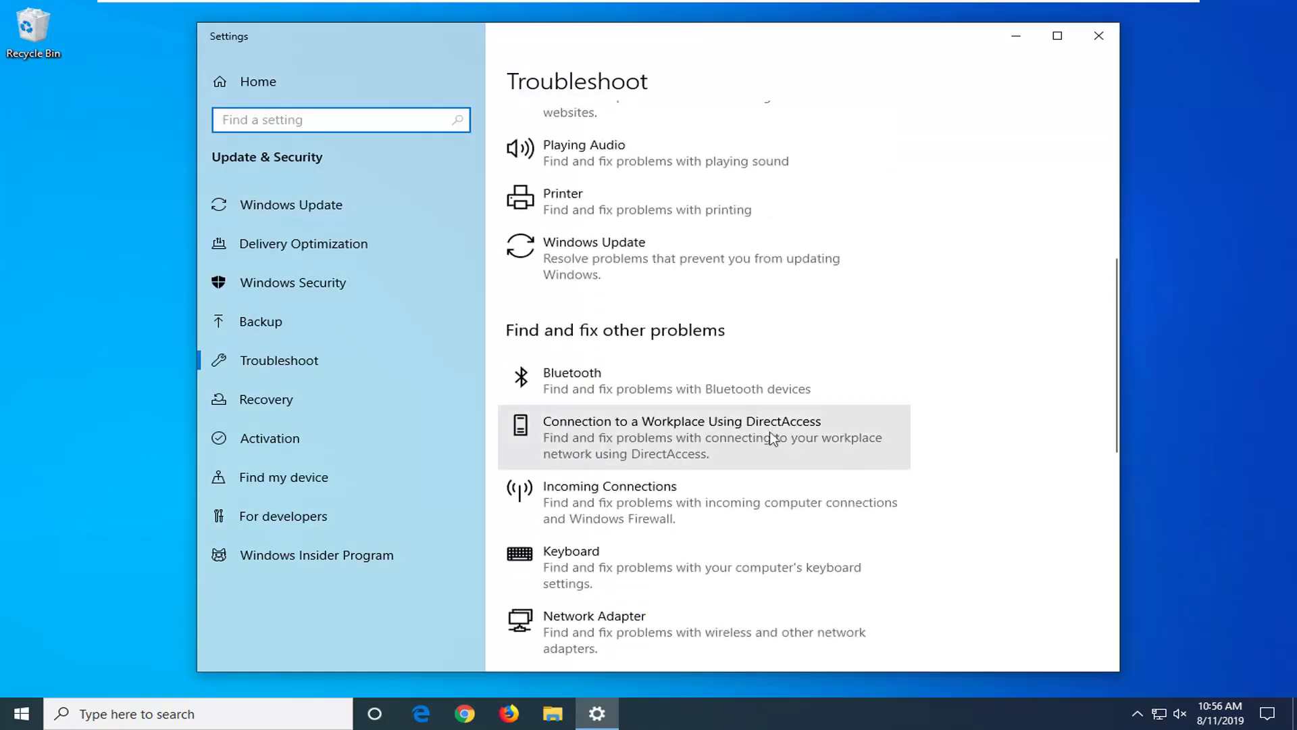
pyautogui.scroll(-10, 749, 358)
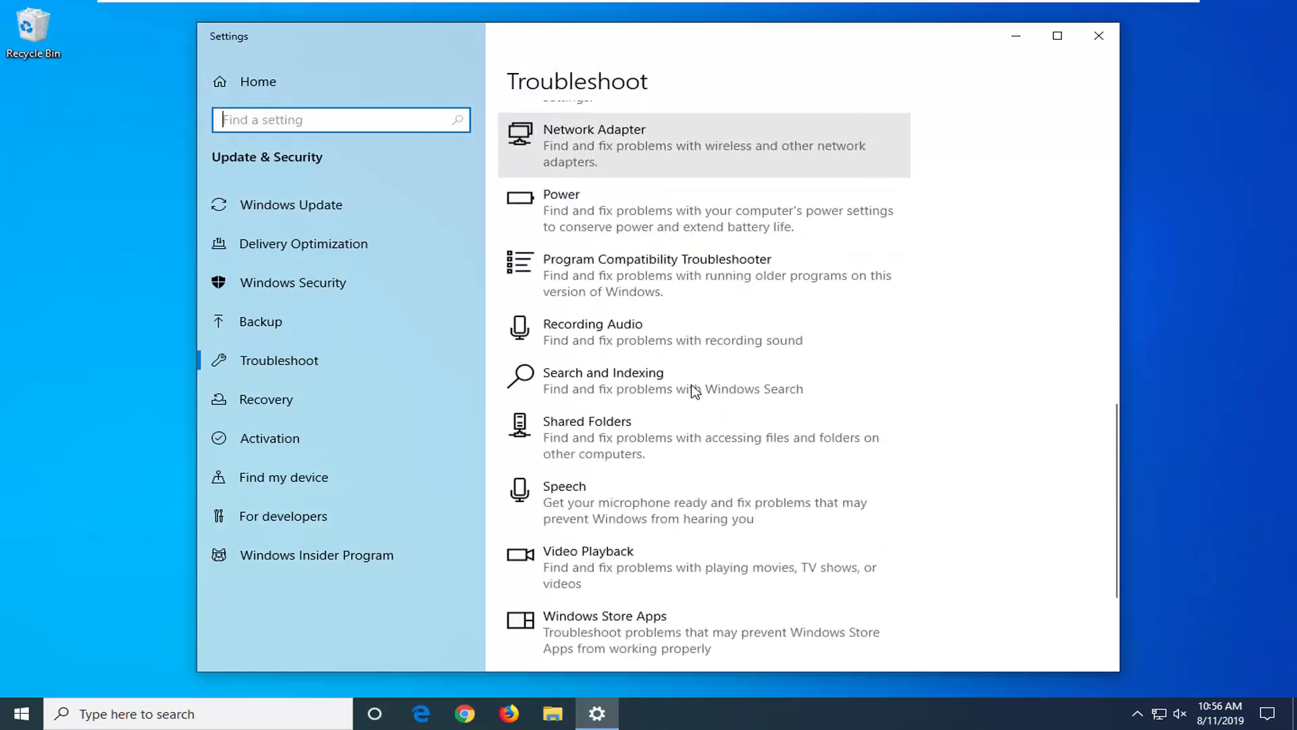
pyautogui.click(612, 449)
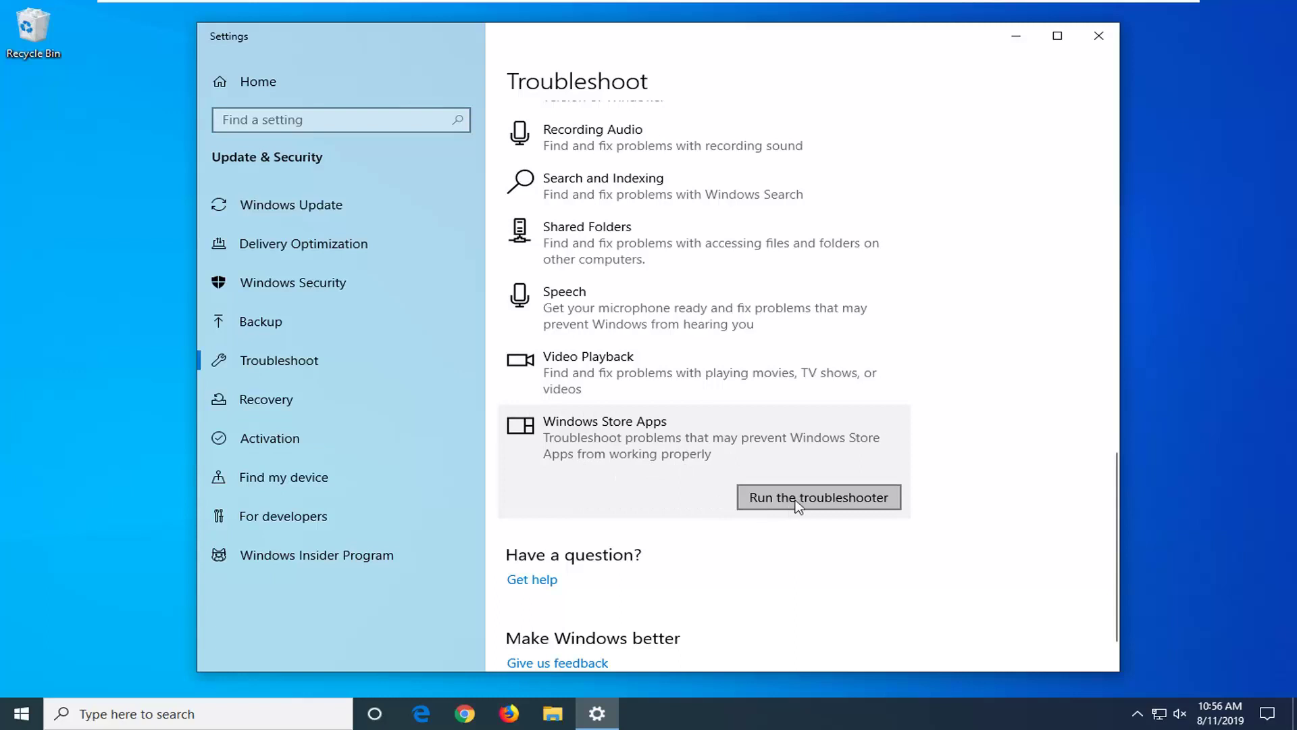
pyautogui.click(817, 500)
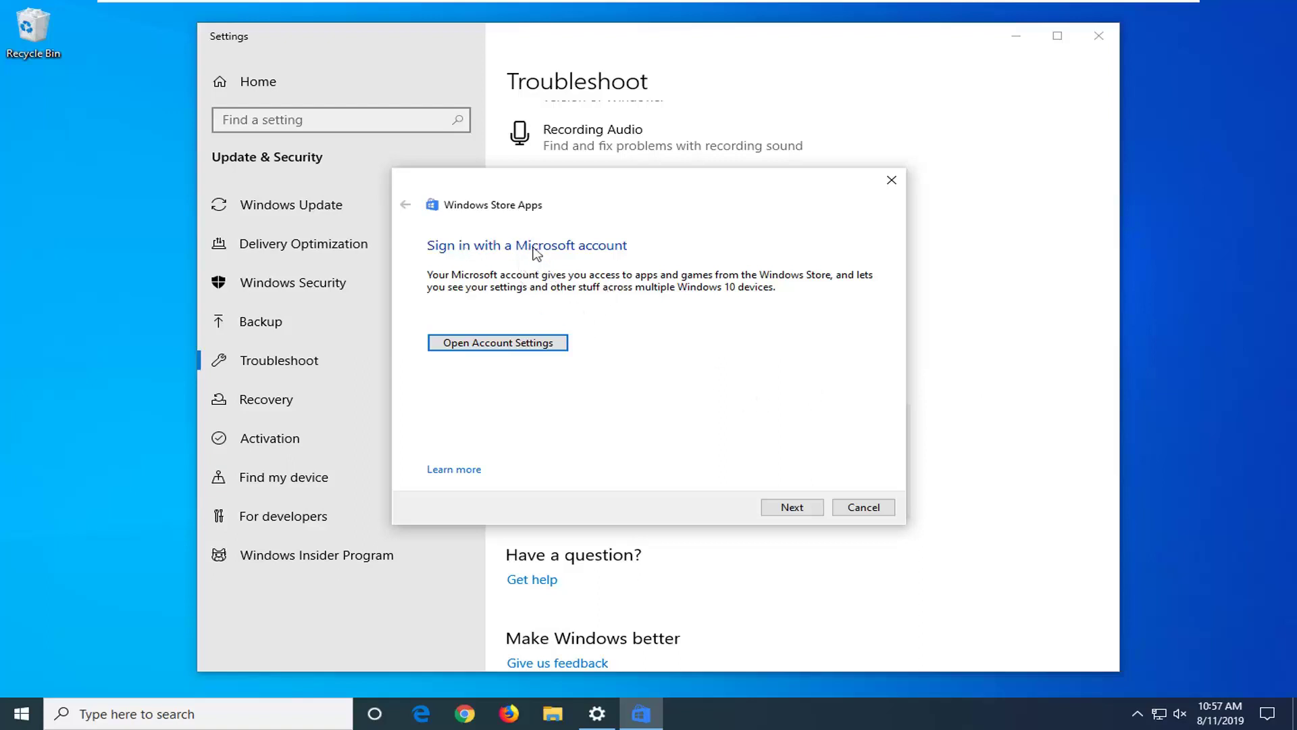
pyautogui.click(787, 509)
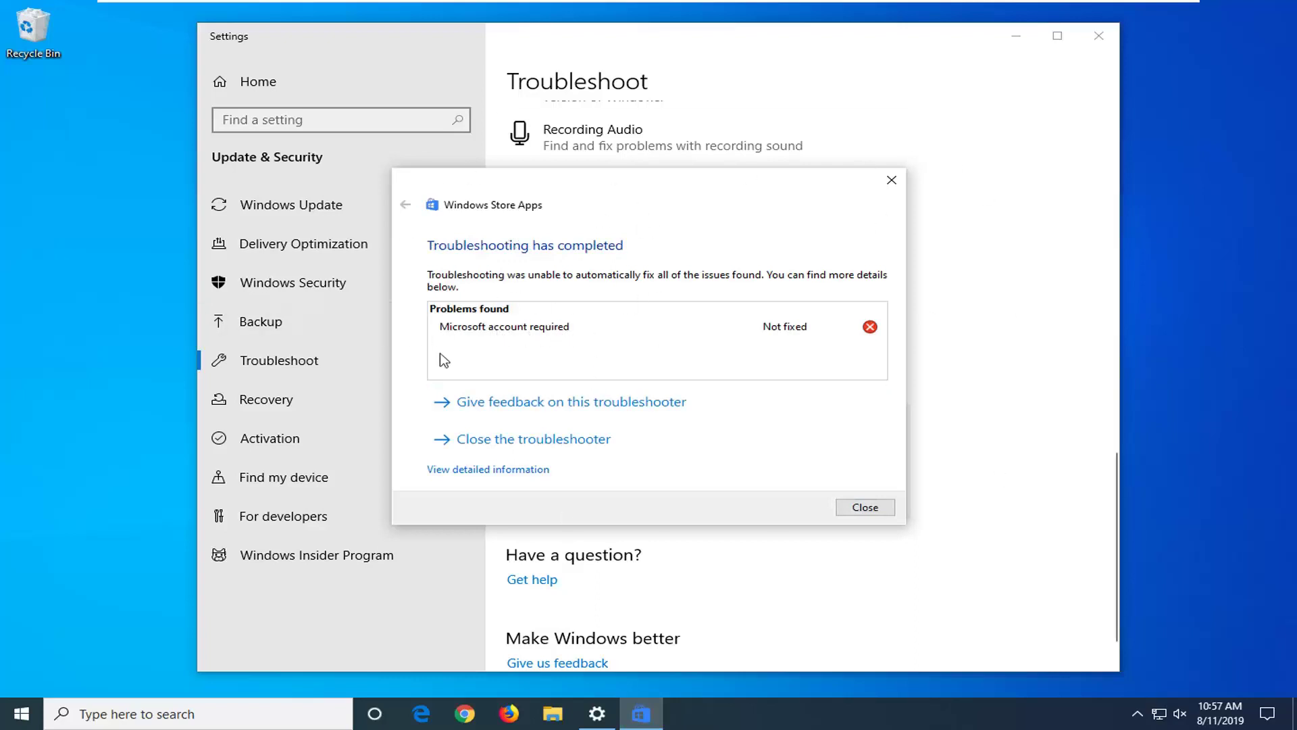
pyautogui.click(864, 508)
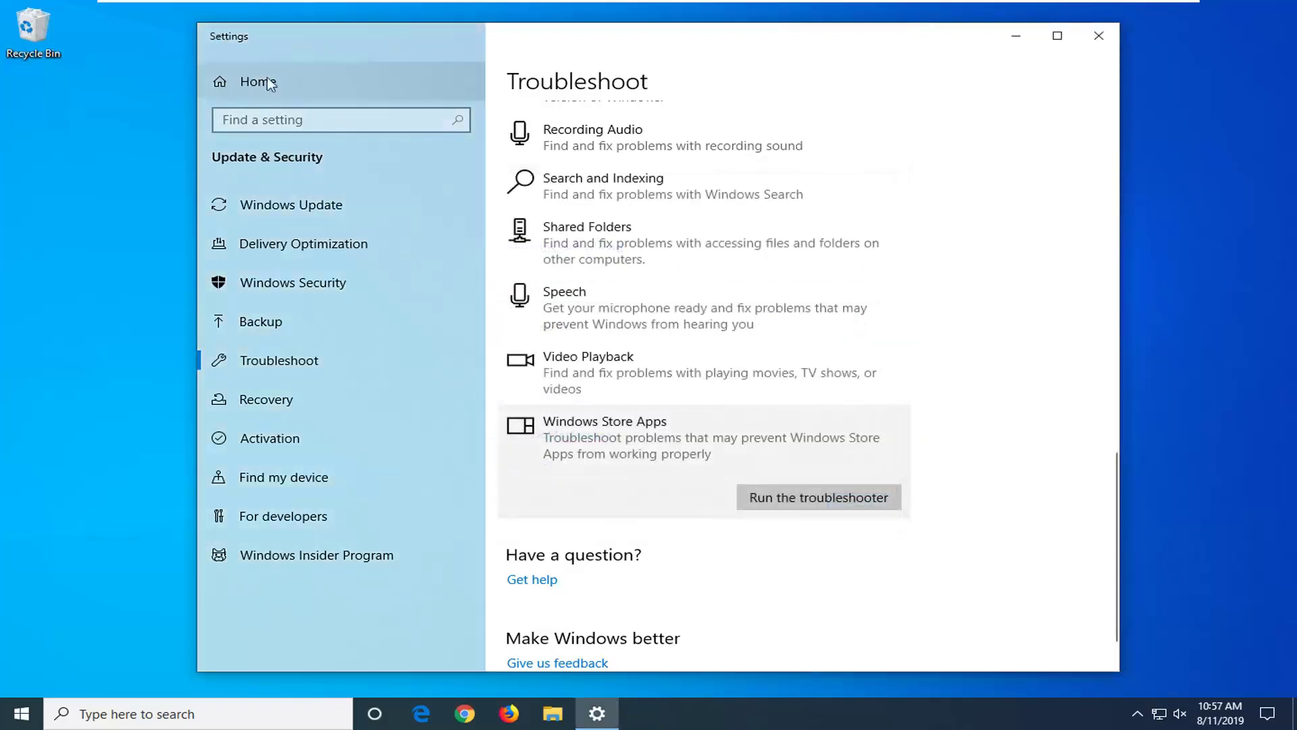
# Filter the installed apps in Apps & features by "photos" and open the advanced options of Microsoft Photos.
pyautogui.click(245, 88)
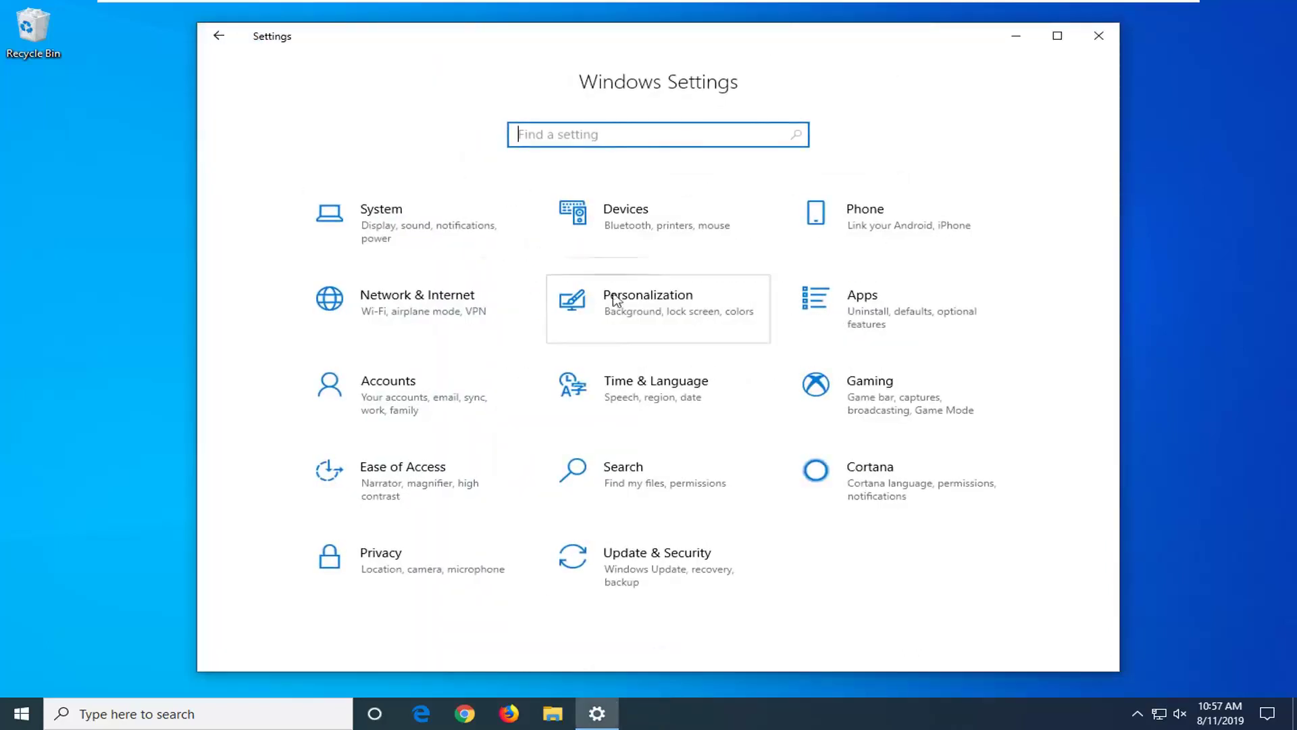
pyautogui.click(853, 311)
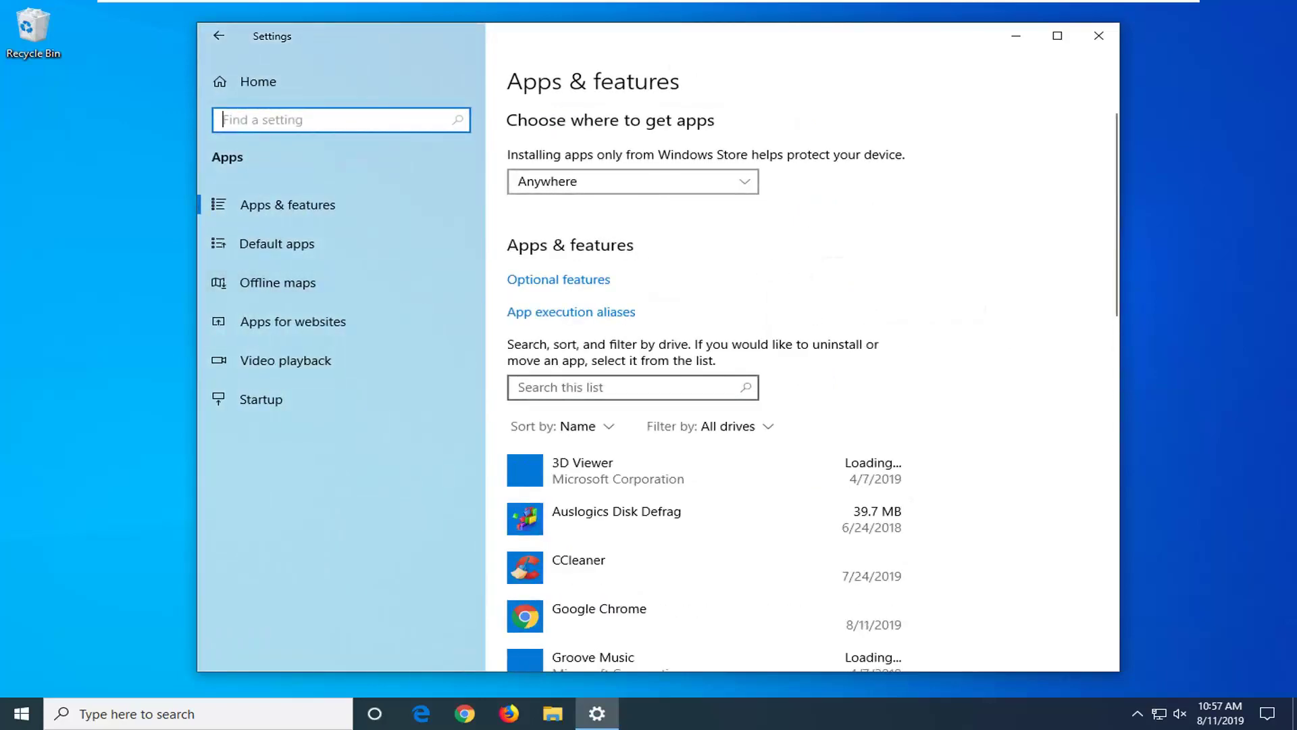
pyautogui.click(629, 388)
pyautogui.write('microsoft')
pyautogui.hotkey('ctrl', 'a')
pyautogui.write('ph')
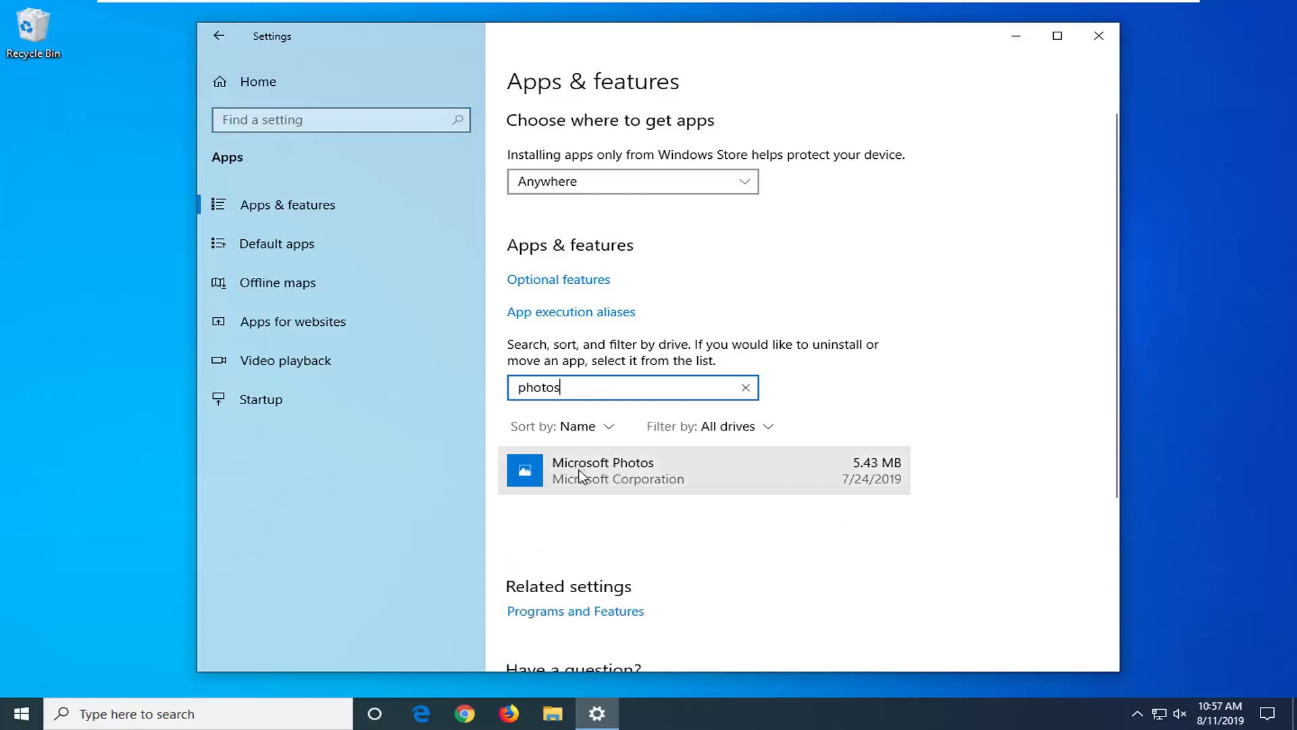
pyautogui.click(580, 472)
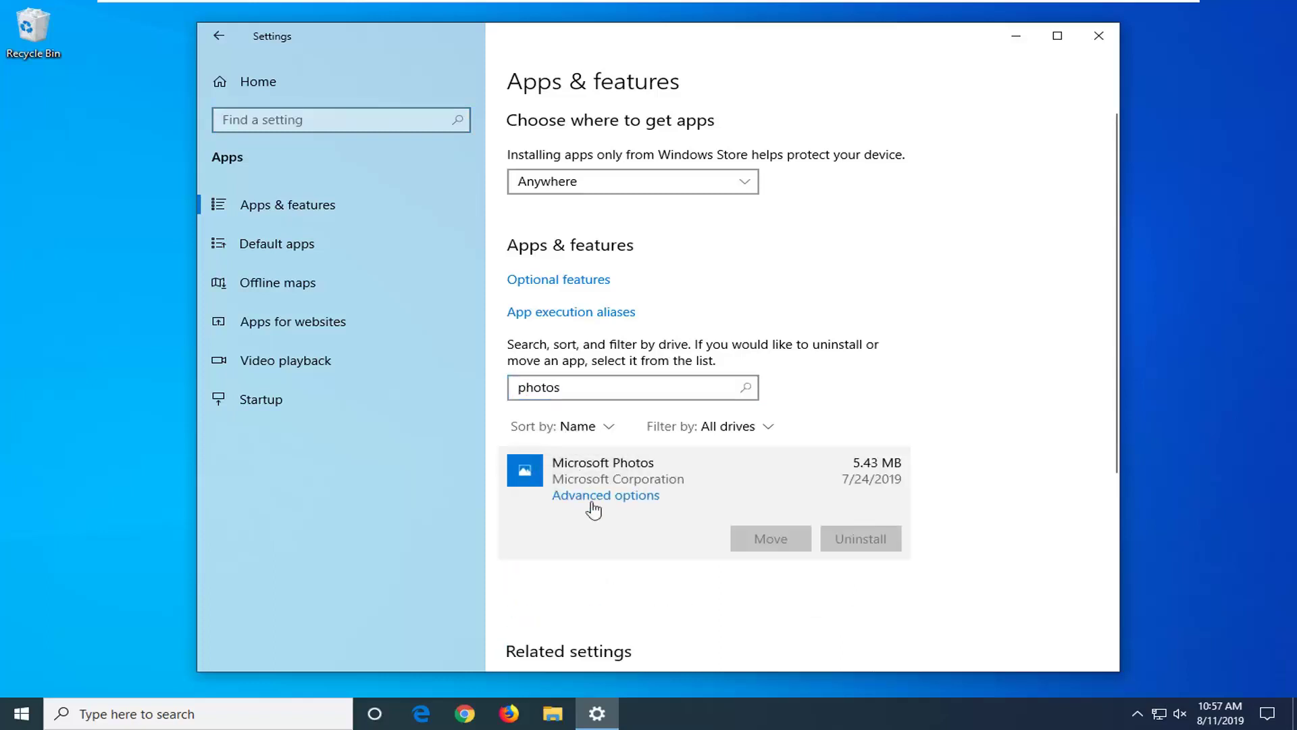
pyautogui.click(594, 499)
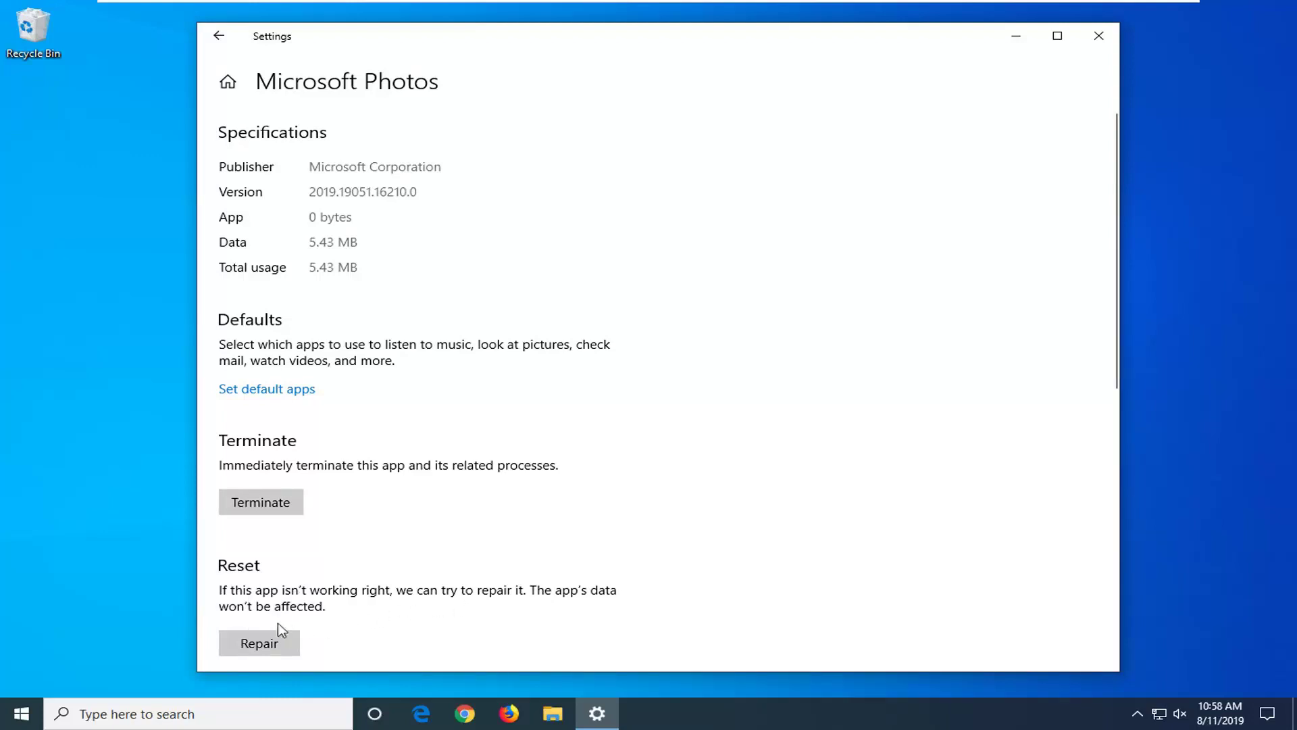
# Repair and reset the Microsoft Photos app, confirming the deletion of its data, and close the settings window.
pyautogui.click(261, 639)
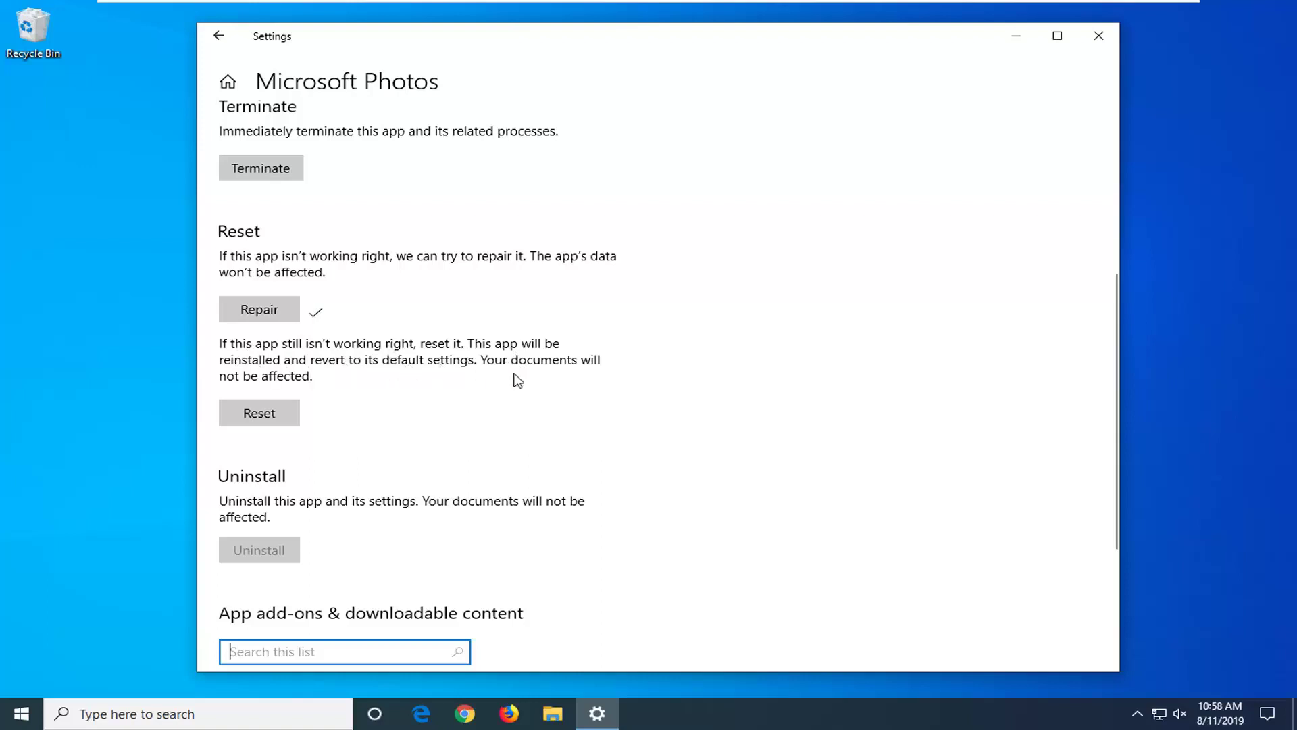
pyautogui.click(279, 415)
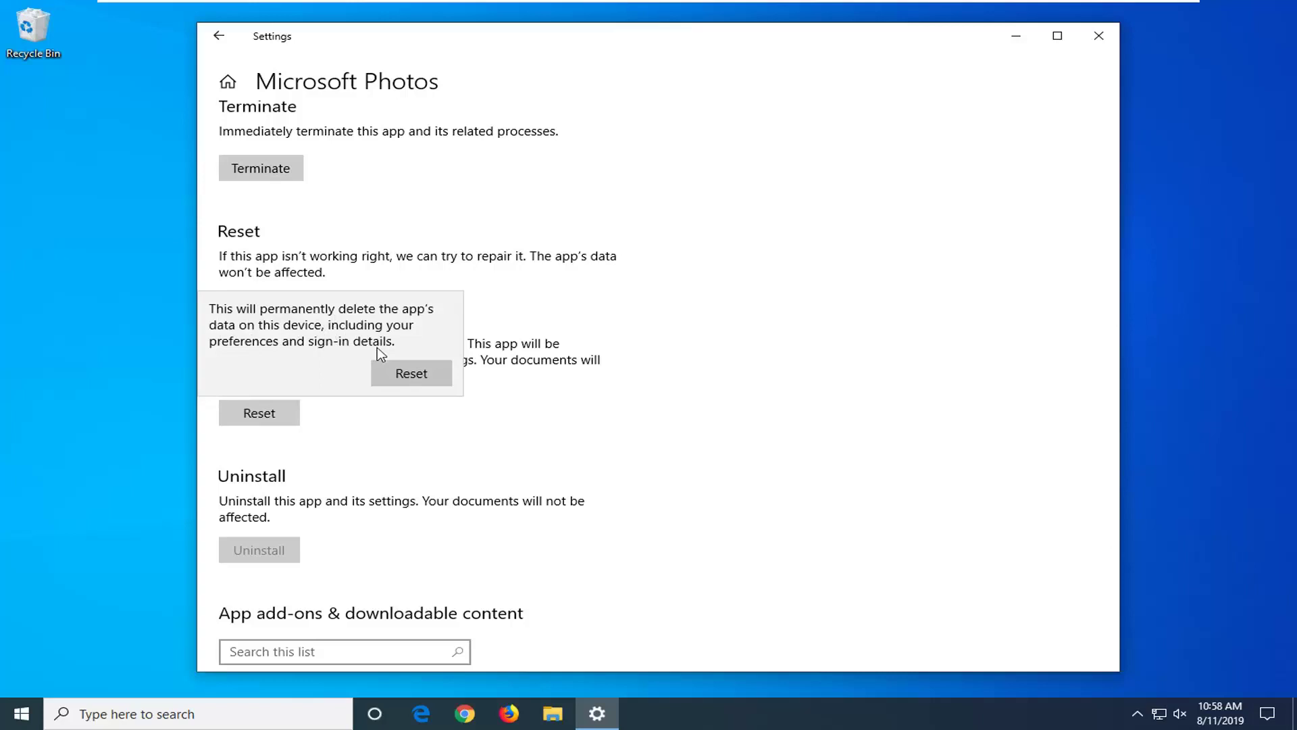
pyautogui.click(385, 370)
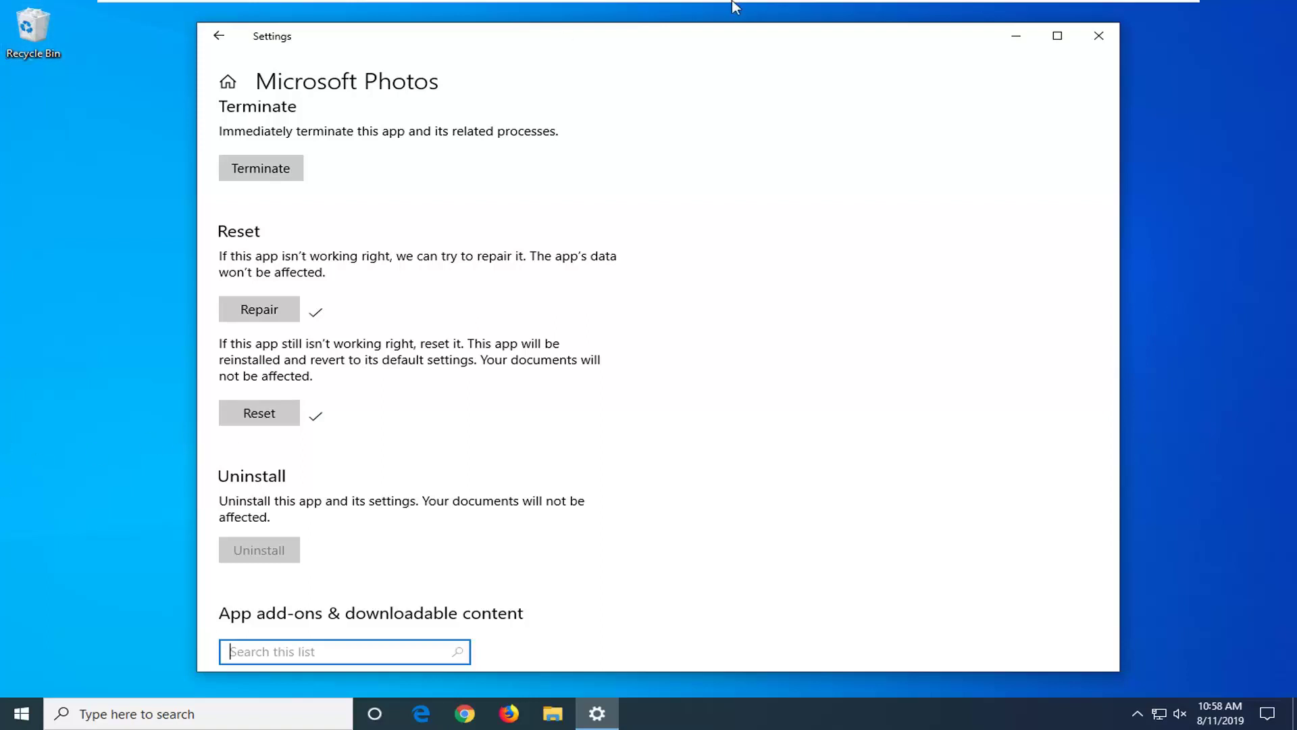
pyautogui.click(1098, 36)
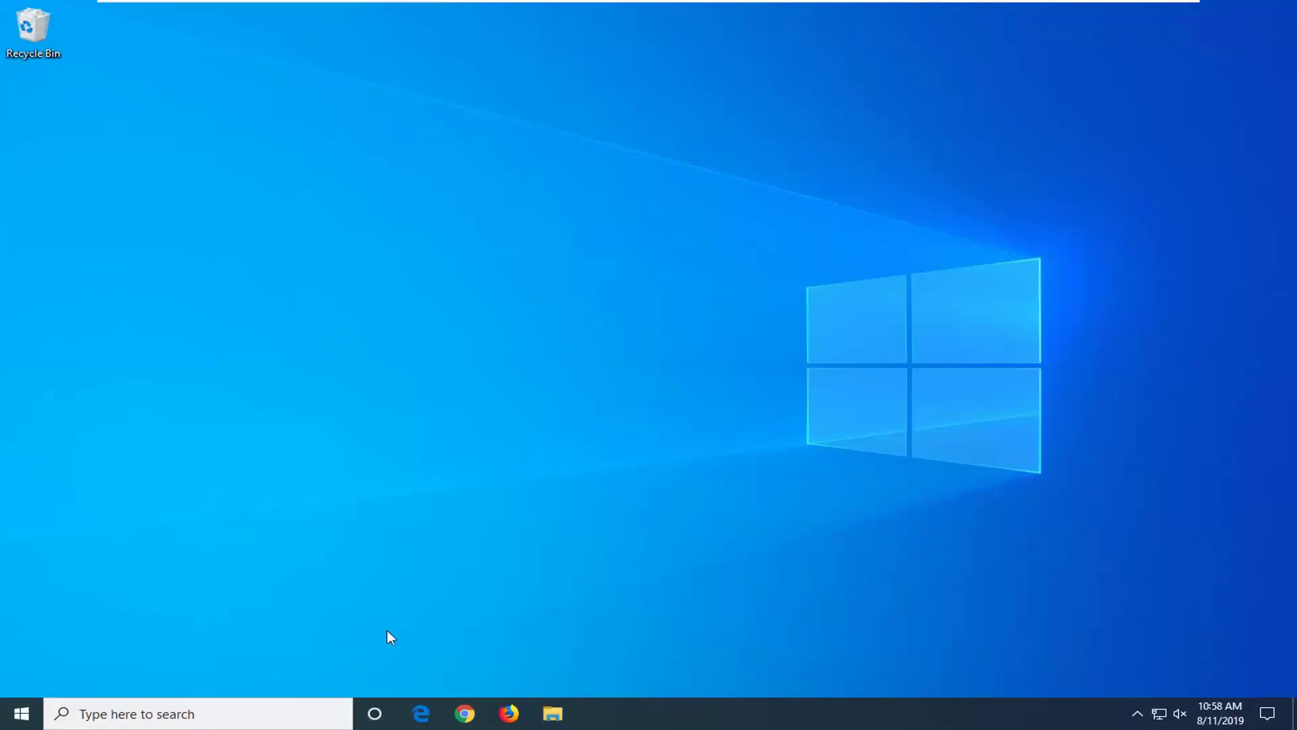
# Search for "windows powershell", run Windows PowerShell as administrator, and allow it to make changes to the device.
pyautogui.click(14, 718)
pyautogui.write('windo')
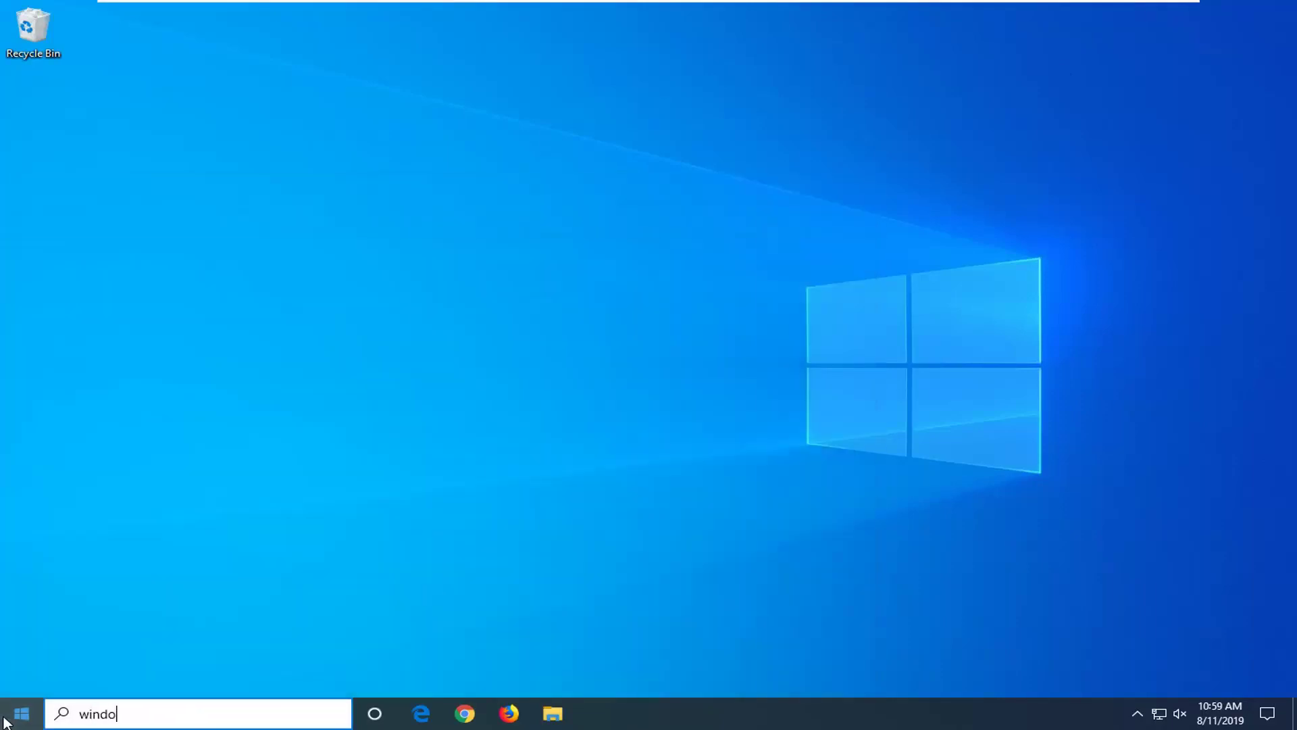
pyautogui.write('ws powershell')
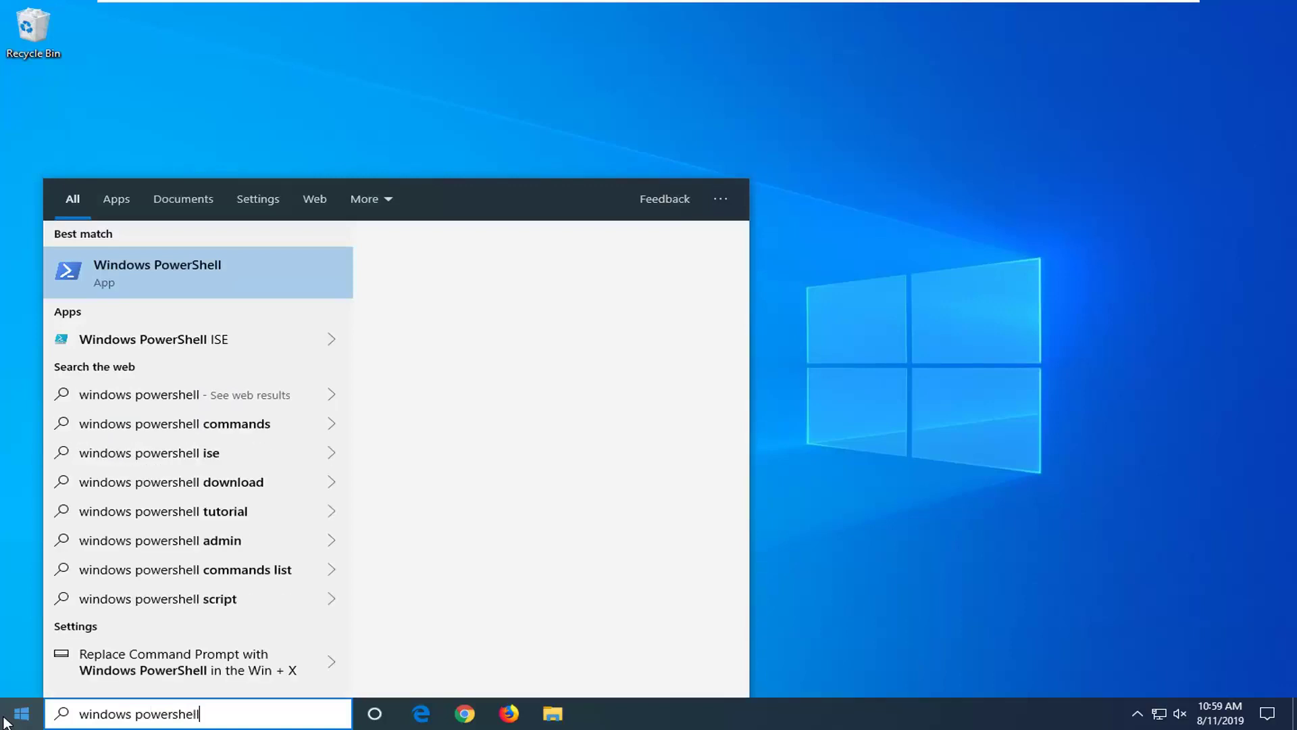
pyautogui.rightClick(166, 272)
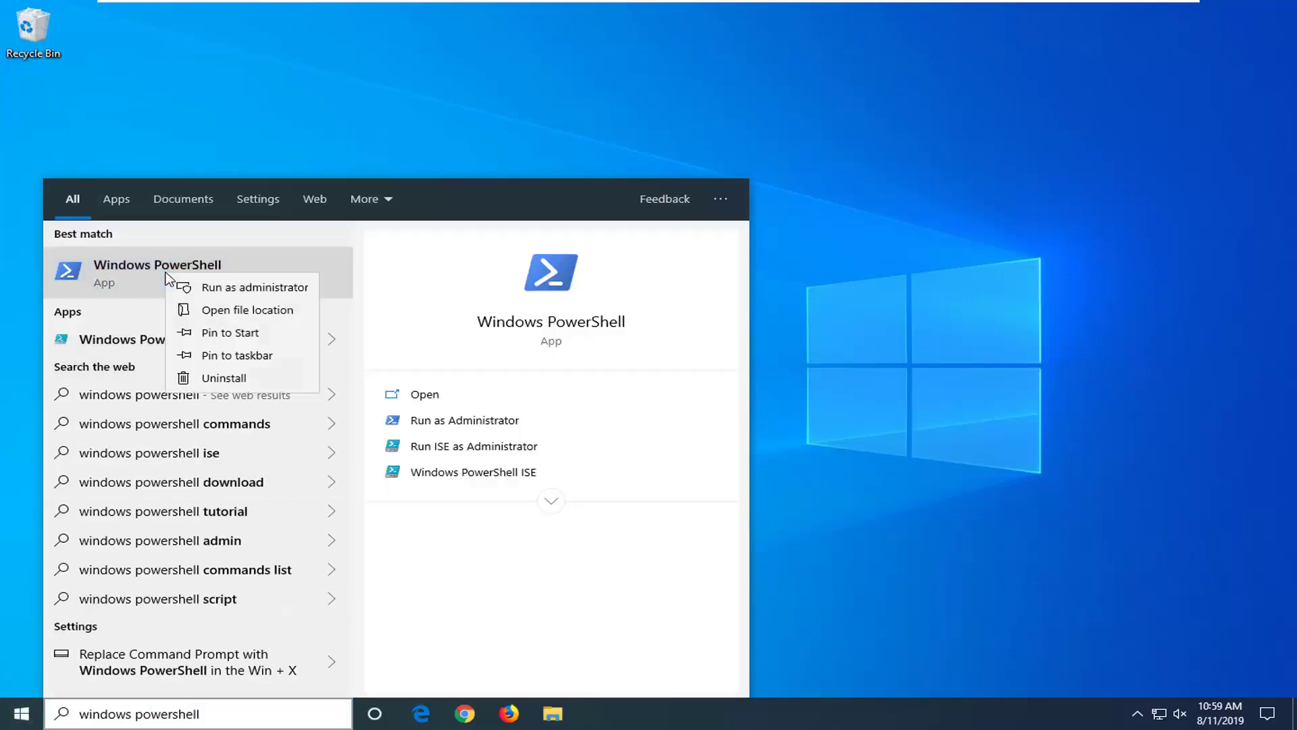
pyautogui.click(223, 287)
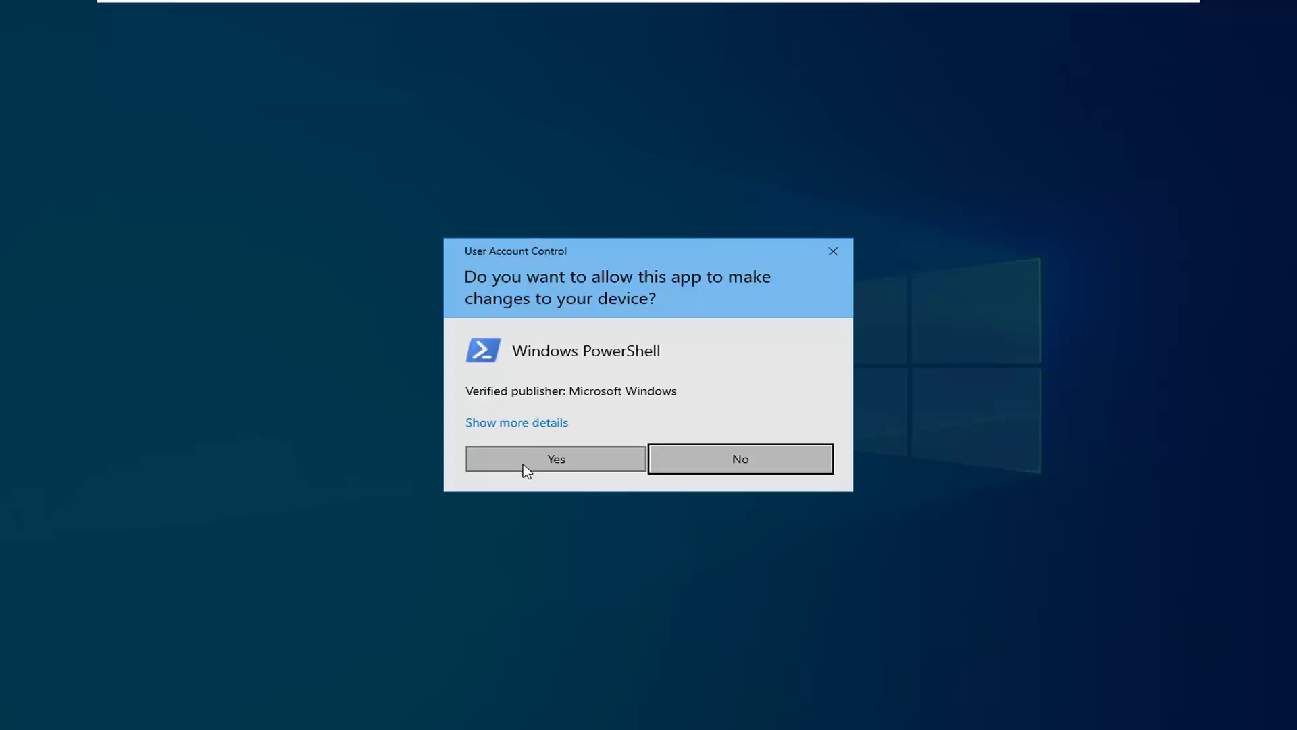
pyautogui.click(532, 461)
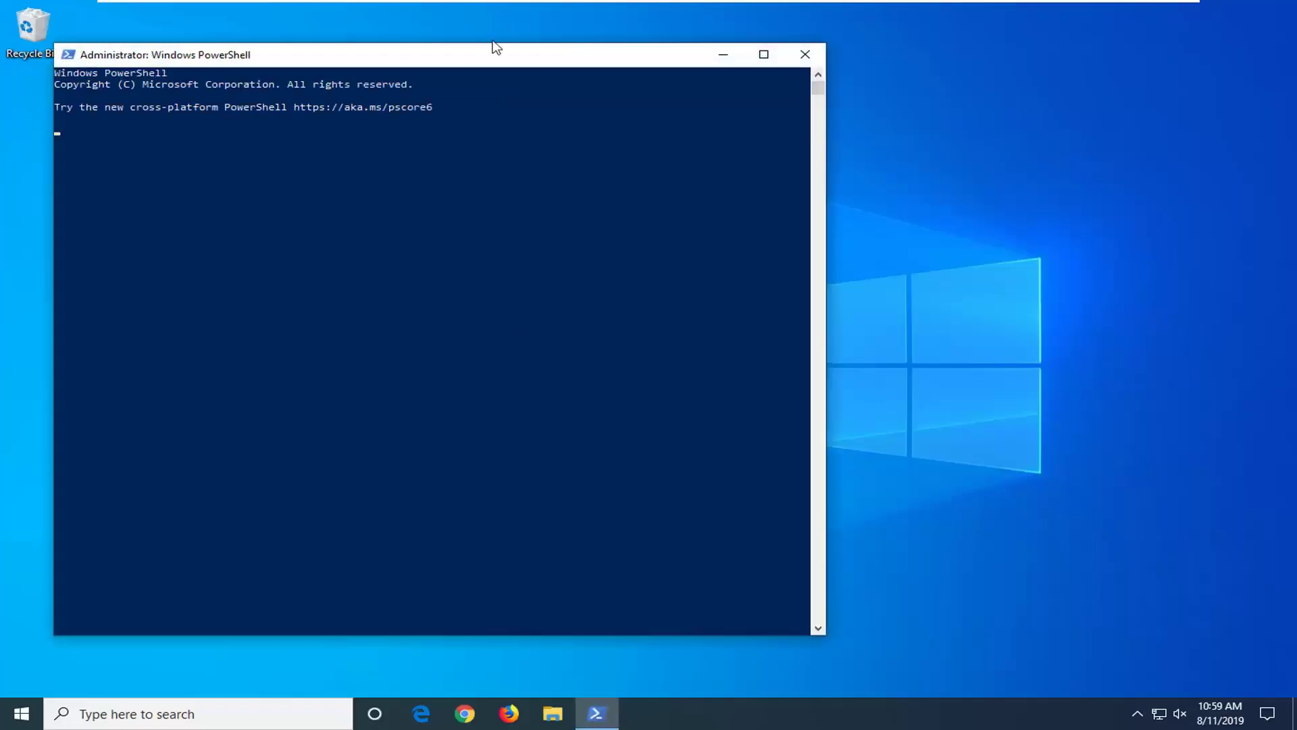
# Paste and run the copied Get-AppXPackage command that re-registers apps with Add-AppxPackage -DisableDevelopmentMode -Register, review its output, and close PowerShell.
pyautogui.moveTo(493, 45); pyautogui.dragTo(717, 61)
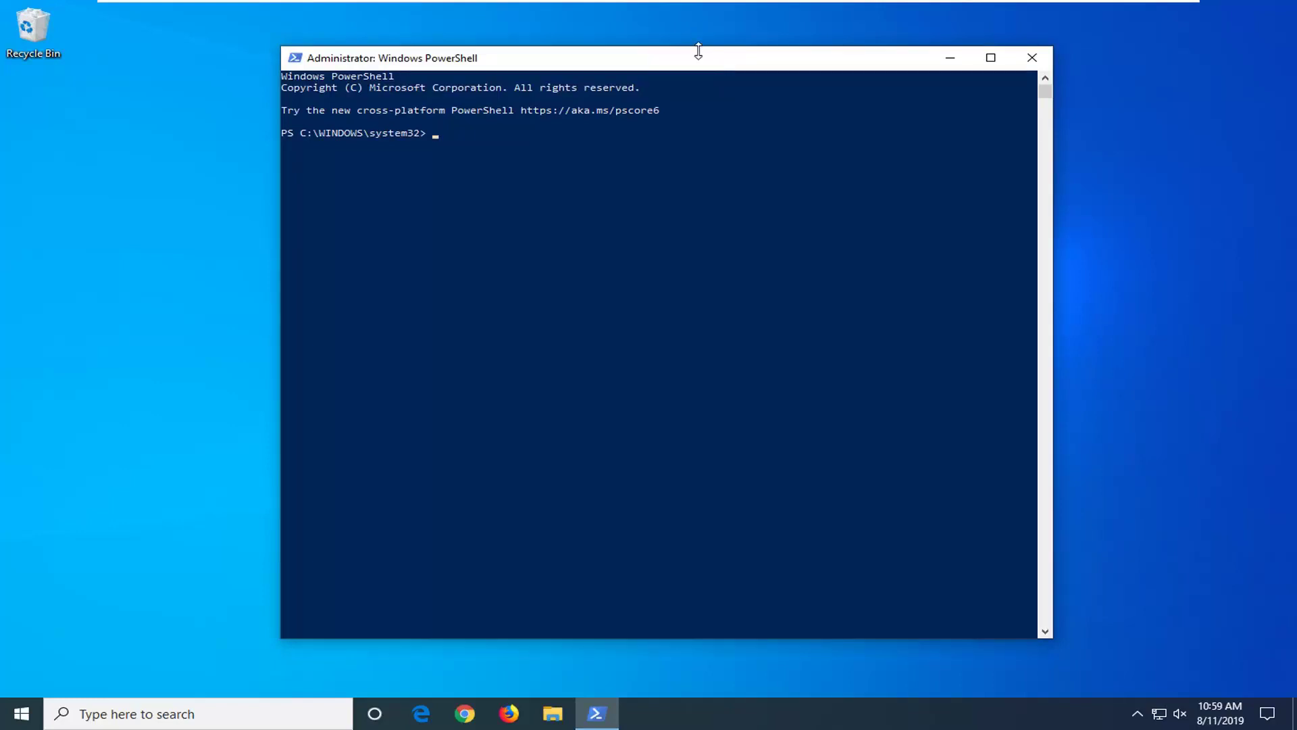
pyautogui.rightClick(696, 64)
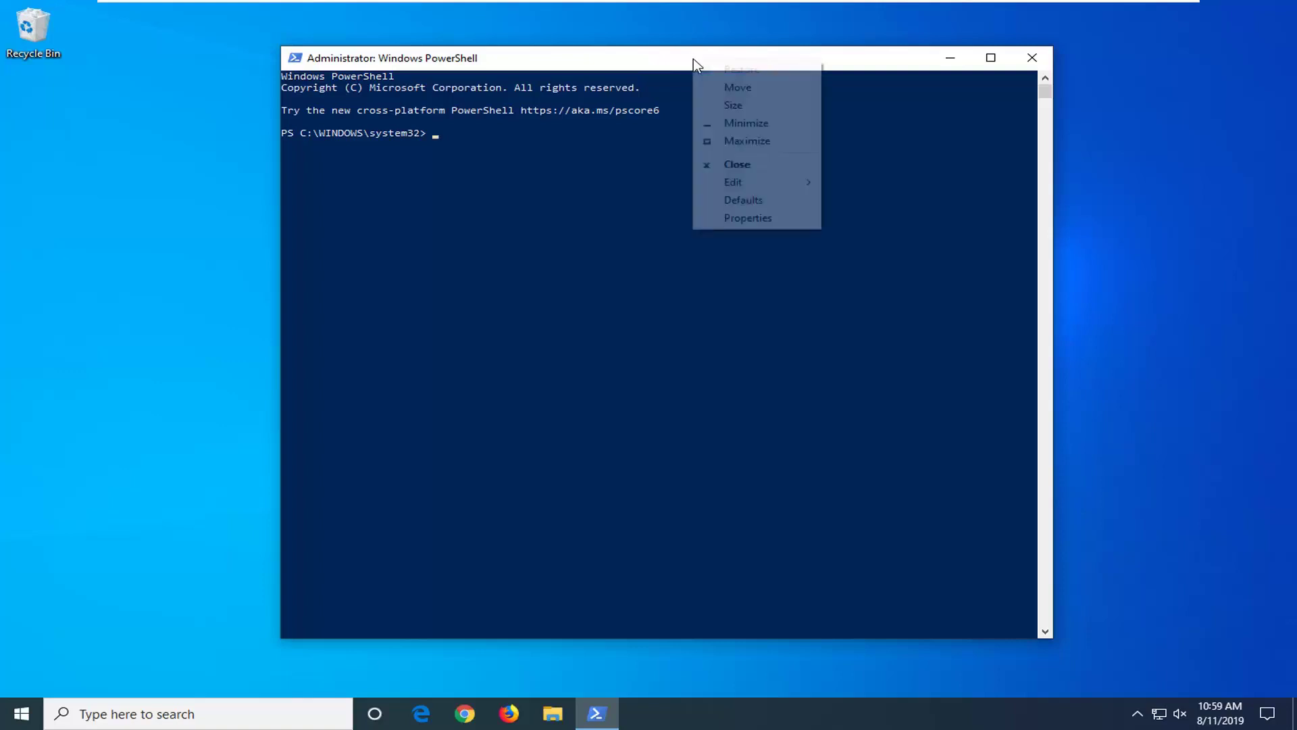
pyautogui.moveTo(770, 188)
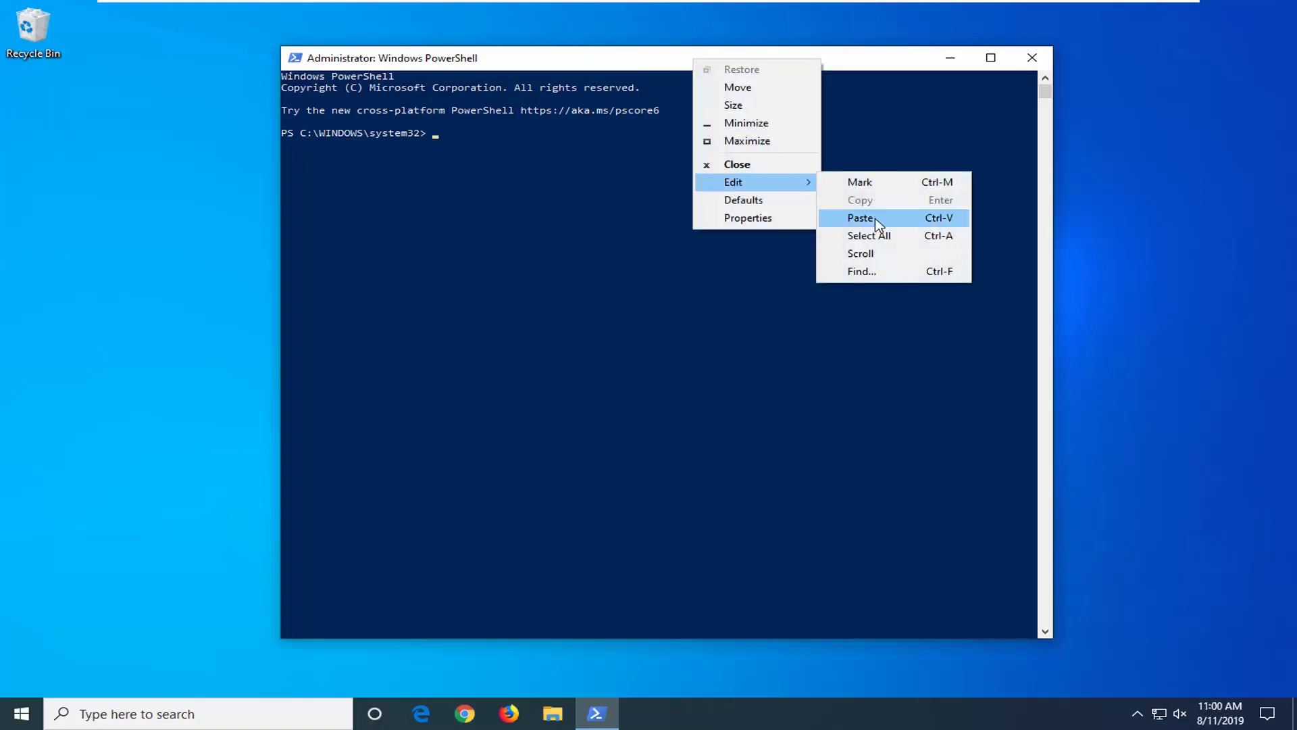
pyautogui.click(835, 219)
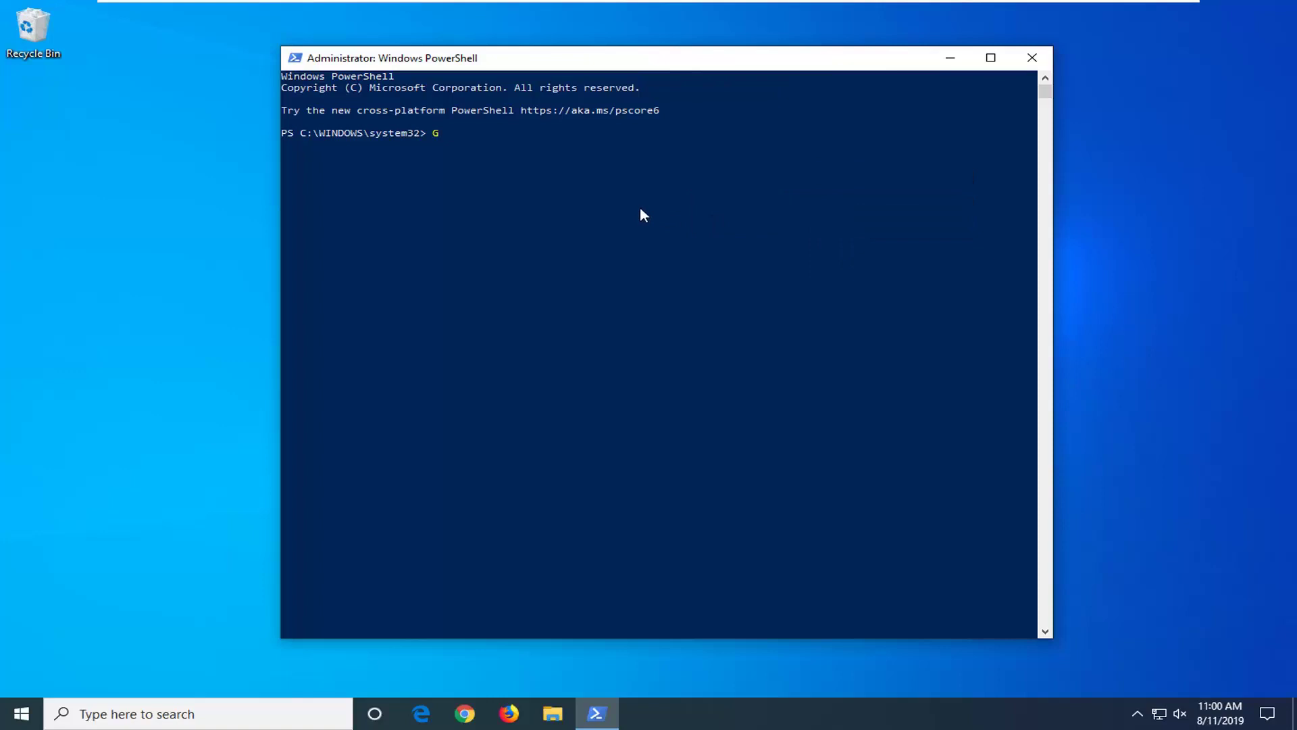
pyautogui.write('Get-AppXPack')
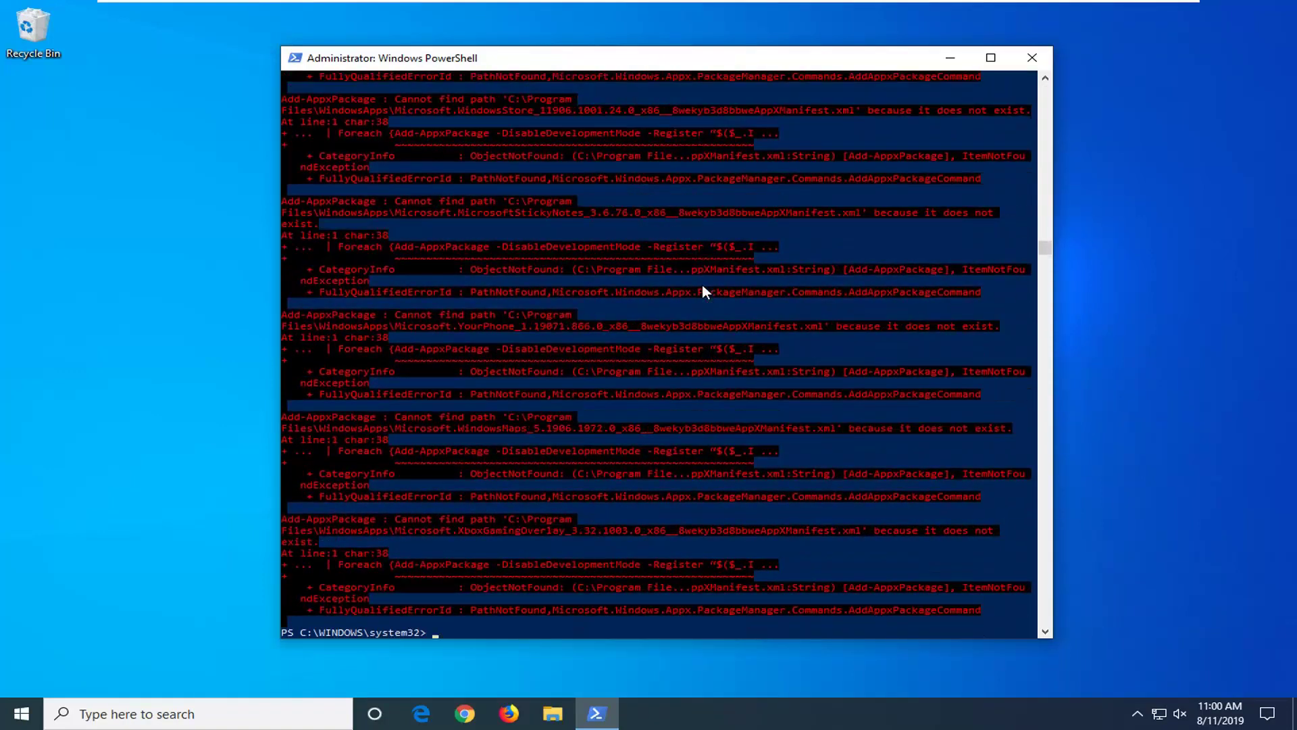
pyautogui.scroll(12, 702, 292)
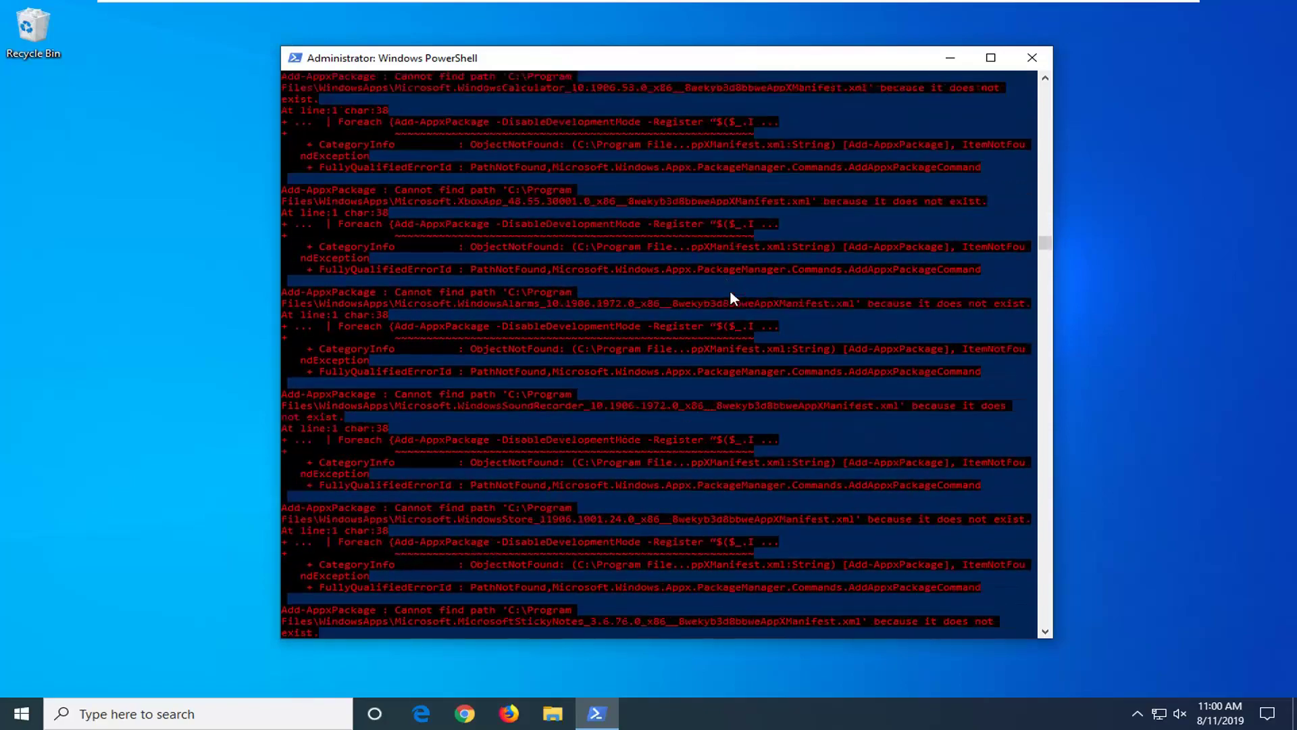
pyautogui.scroll(-12, 729, 289)
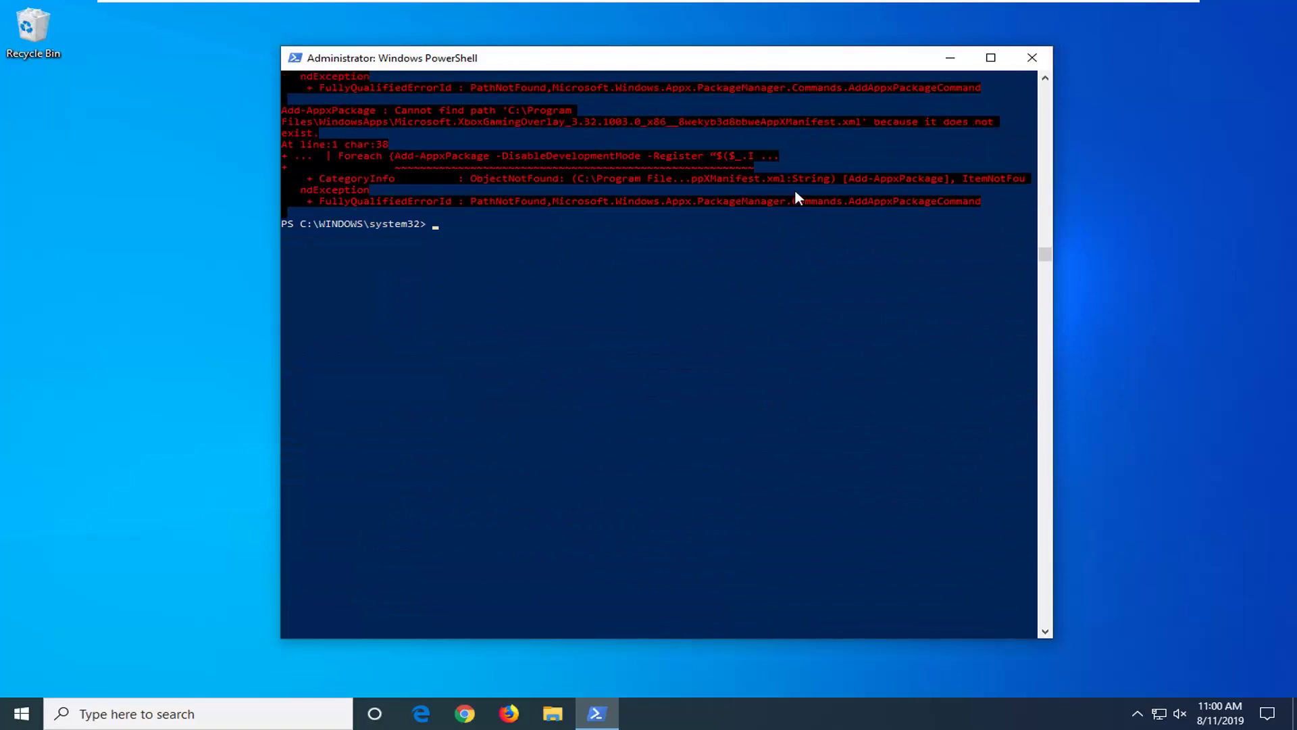
pyautogui.click(1034, 57)
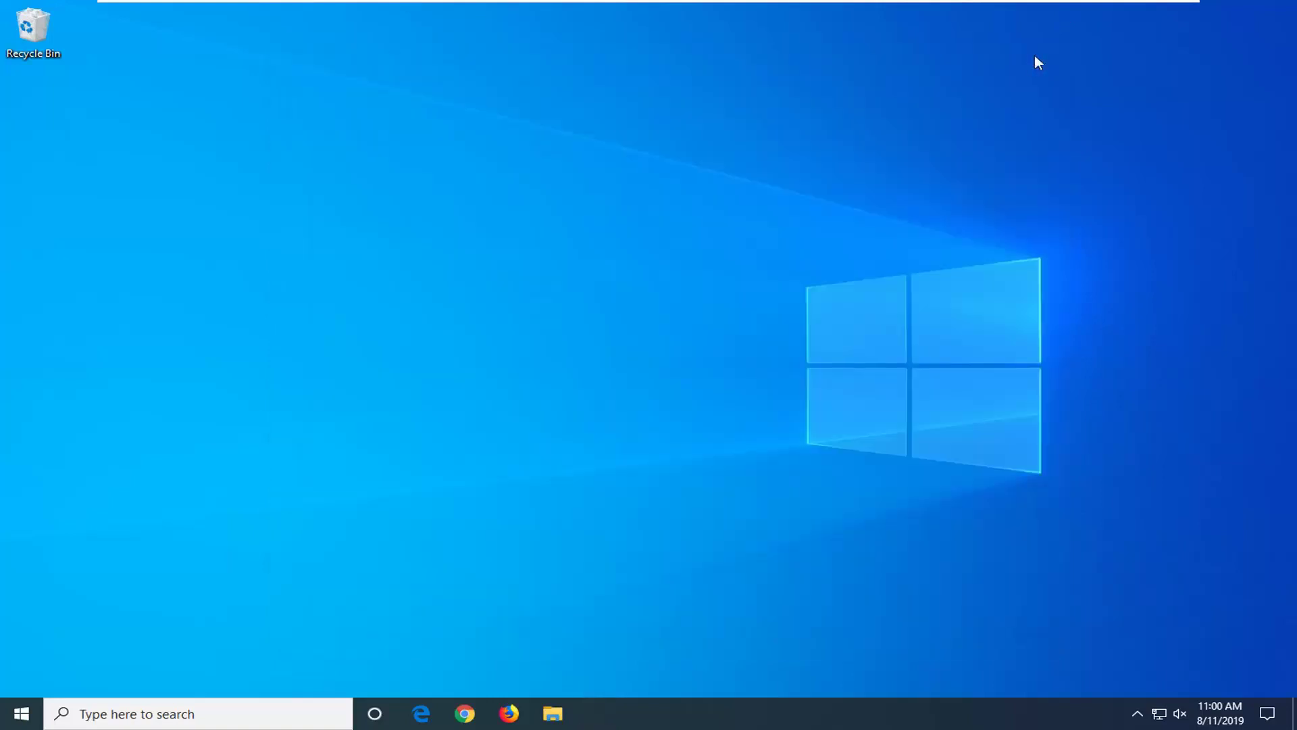
# Search for "cmd", run Command Prompt as administrator, and allow it to make changes to the device.
pyautogui.click(5, 722)
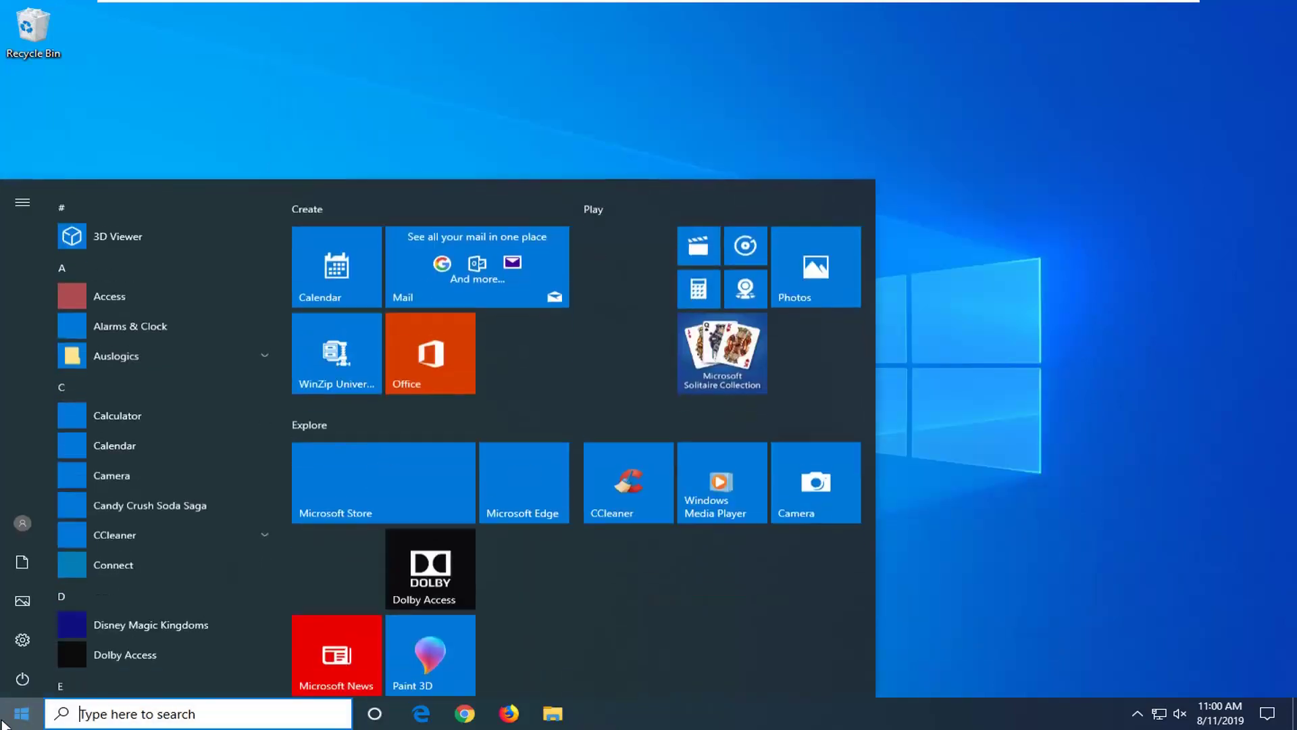
pyautogui.write('cmd')
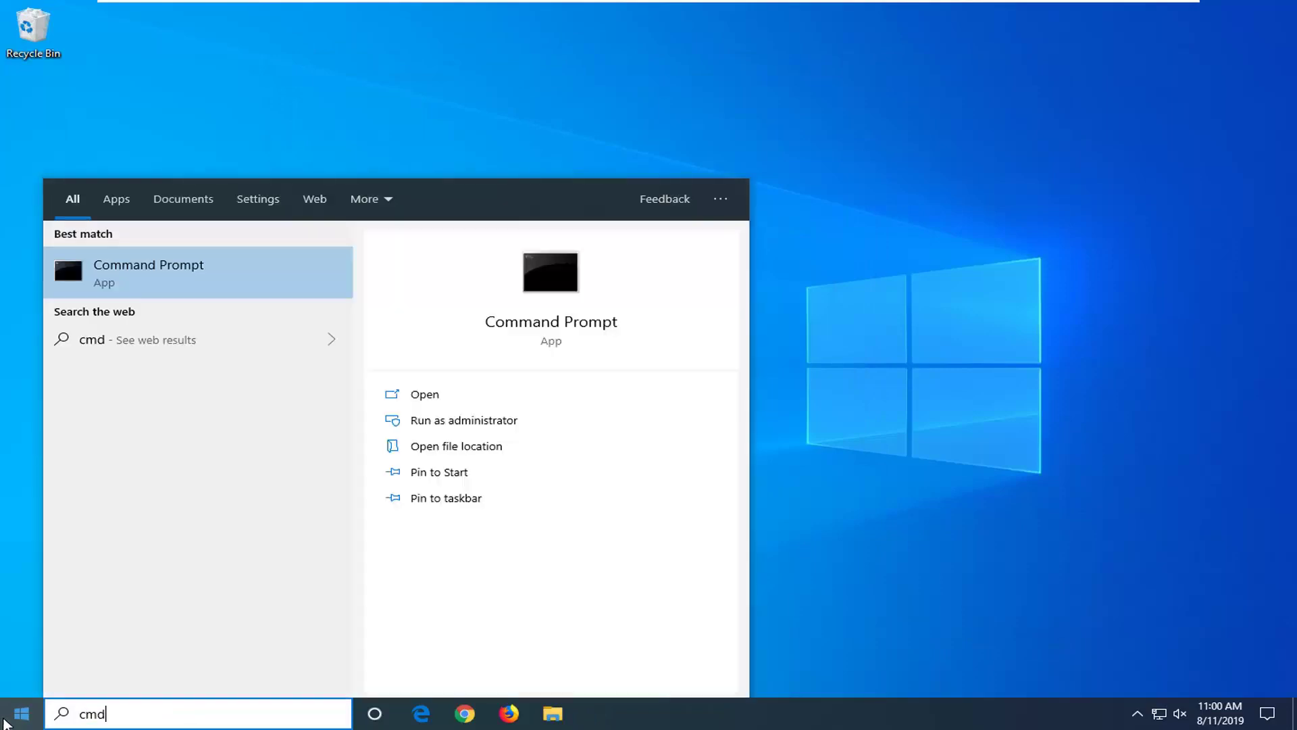
pyautogui.rightClick(171, 279)
pyautogui.click(213, 298)
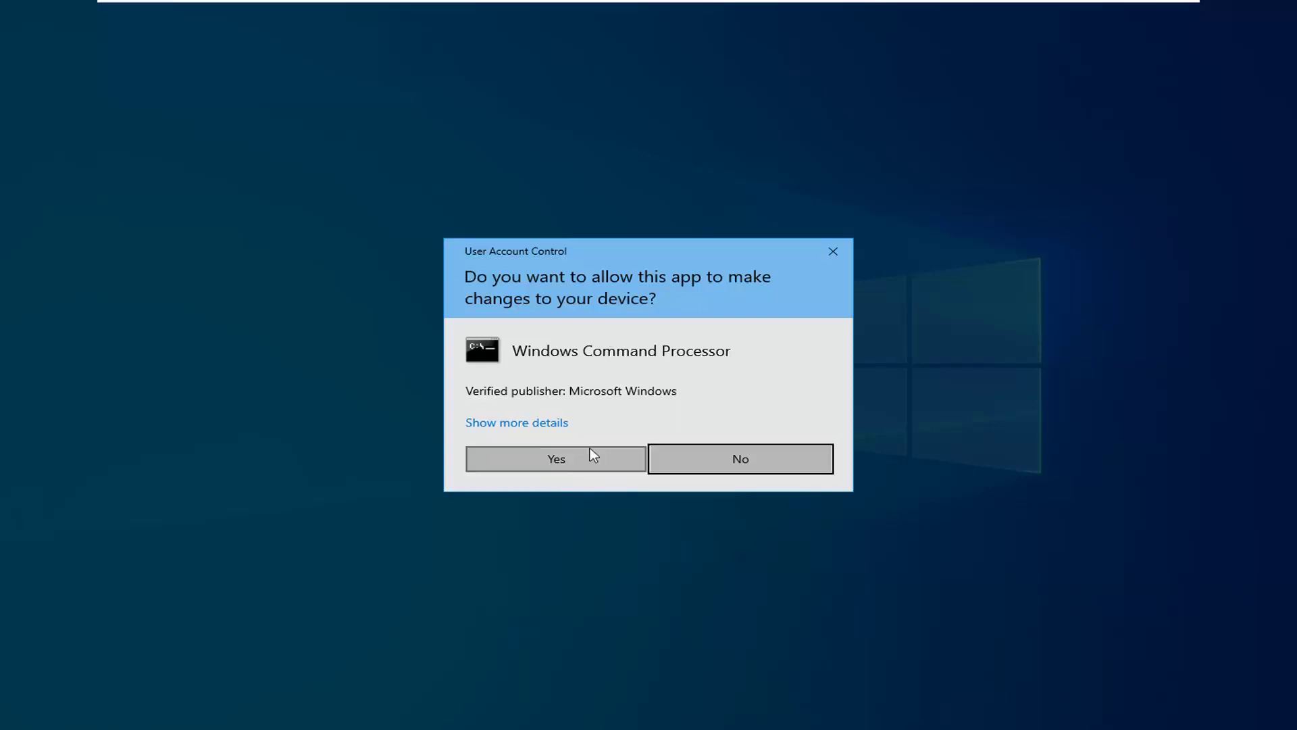
pyautogui.click(573, 458)
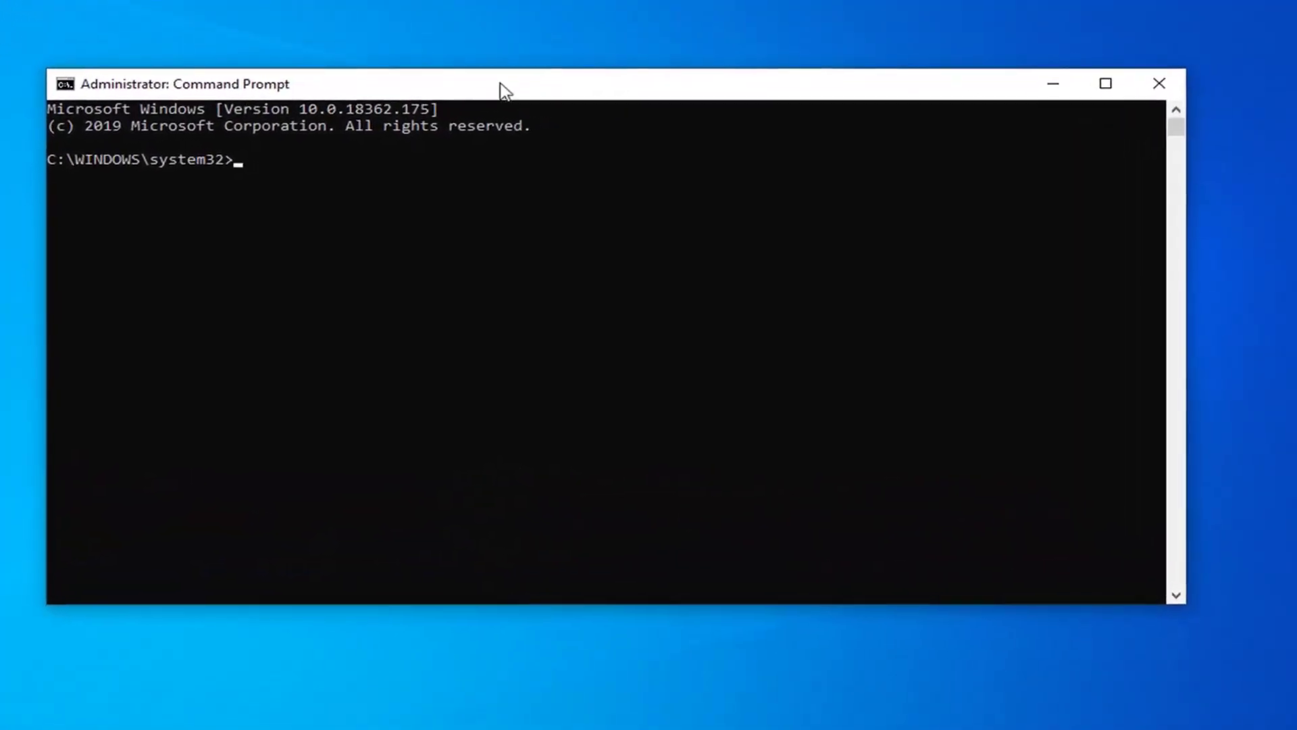
# Paste and run the copied command DISM.exe /Online /Cleanup-image /Restorehealth in the elevated Command Prompt.
pyautogui.rightClick(597, 76)
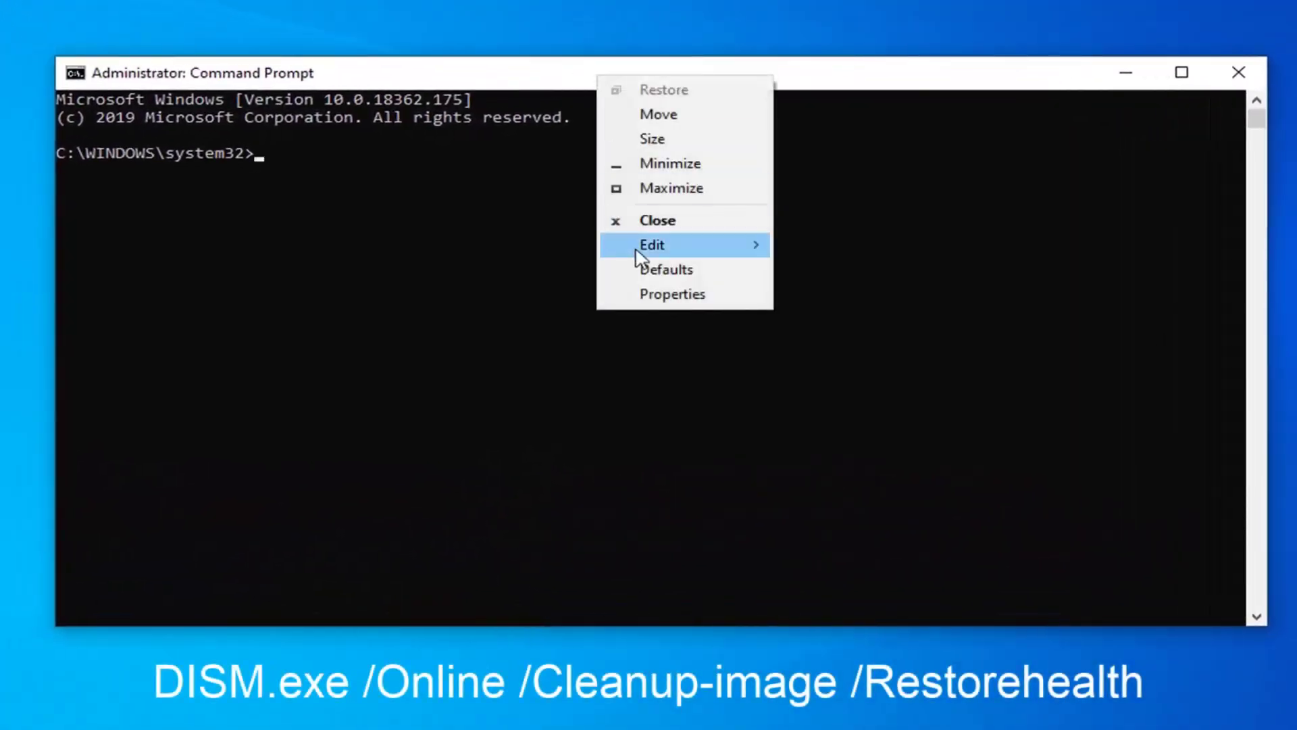
pyautogui.moveTo(642, 252)
pyautogui.click(824, 293)
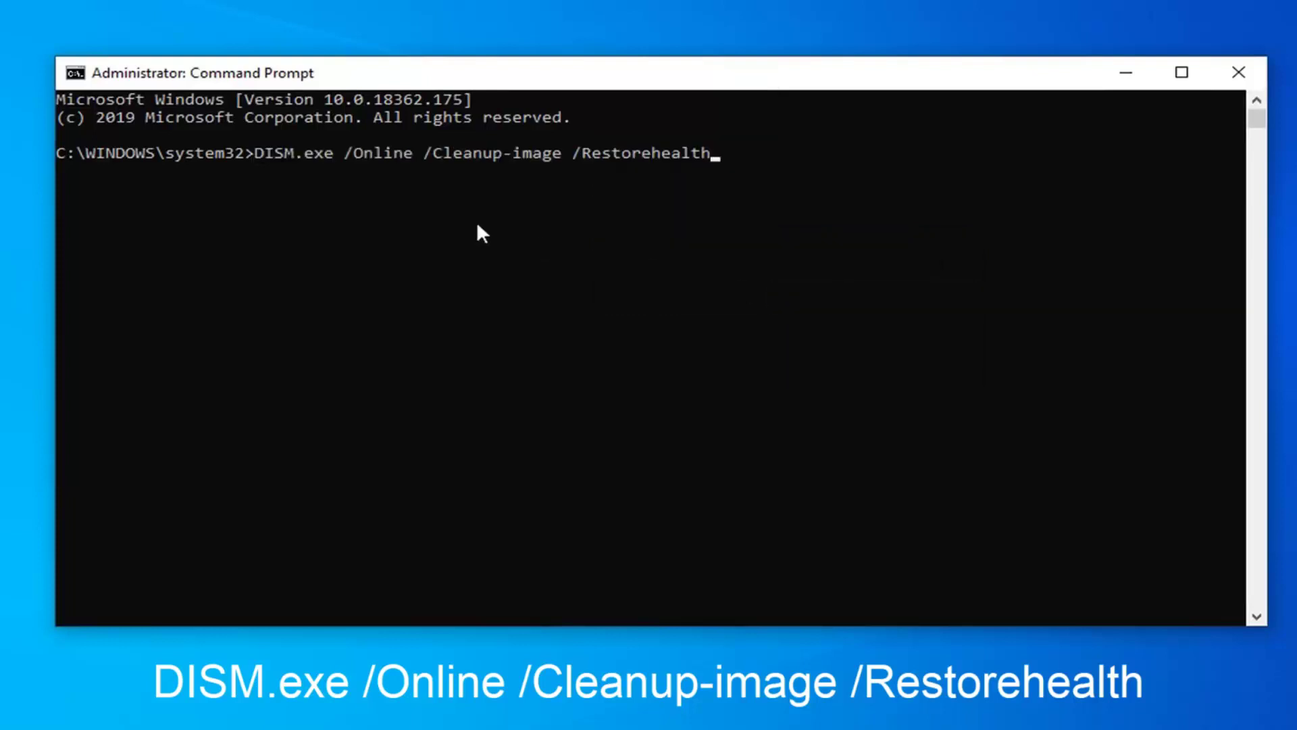
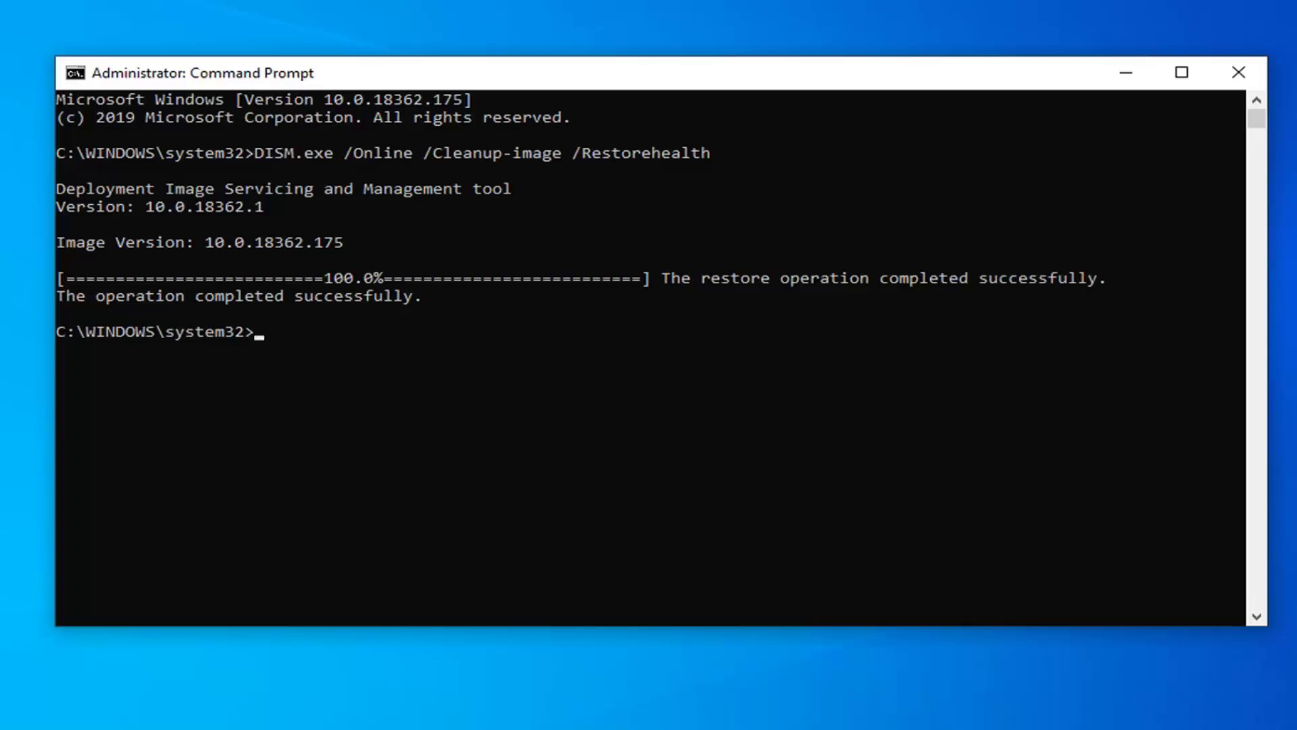
# Paste and run the copied system file check command sfc /scannow, and close the Command Prompt once the scan ends.
pyautogui.rightClick(654, 73)
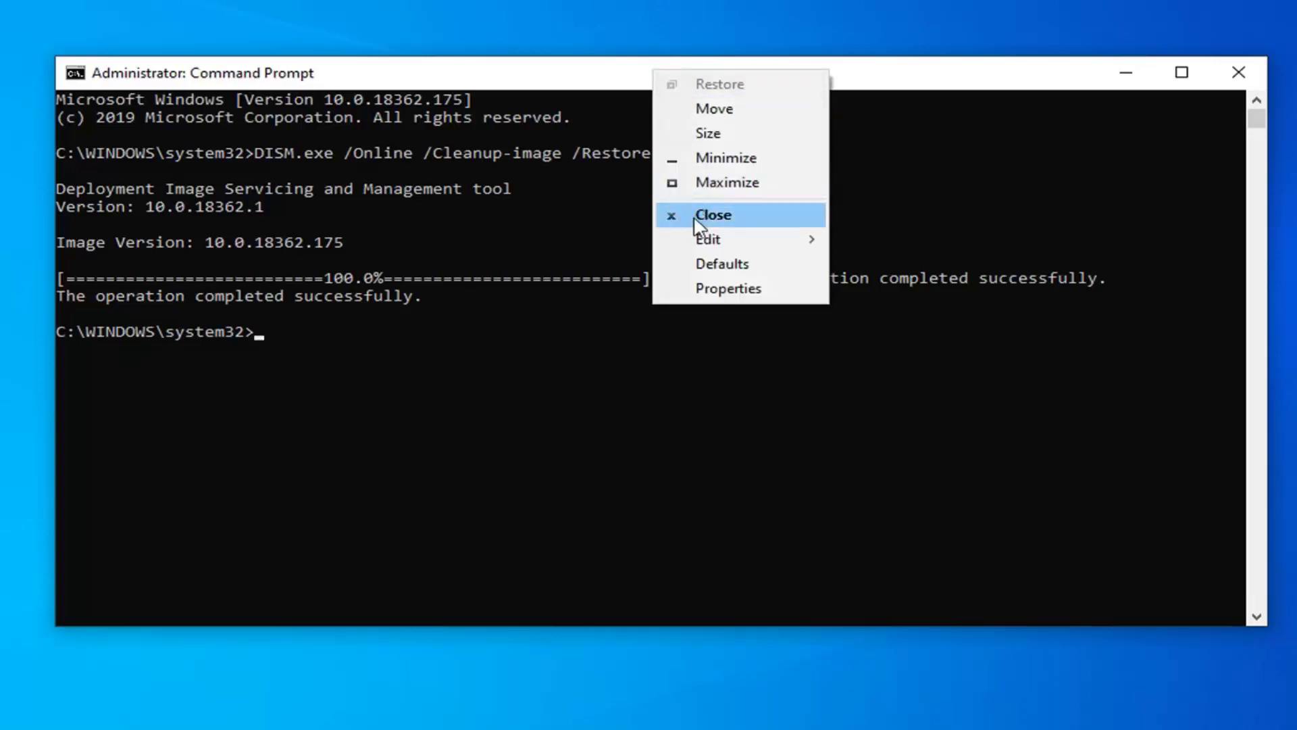
pyautogui.moveTo(703, 237)
pyautogui.click(921, 294)
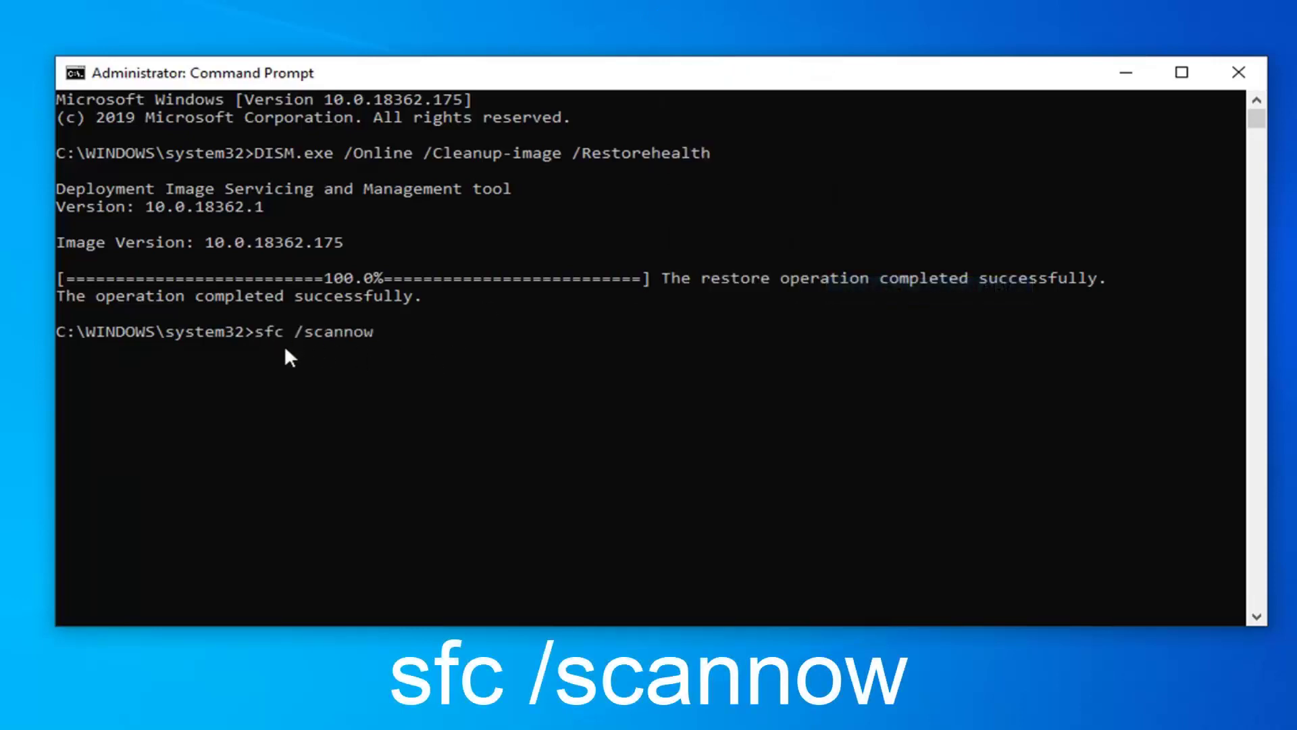
pyautogui.press('Return')
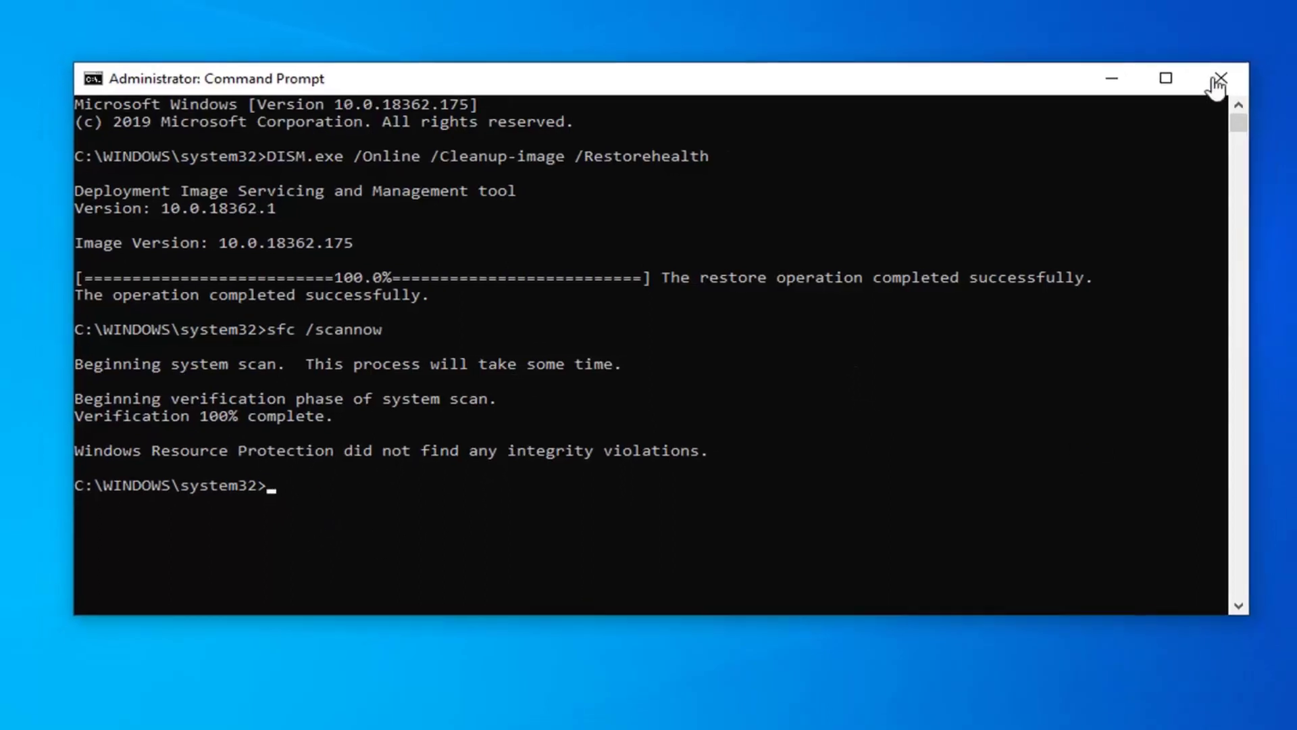
pyautogui.click(1220, 80)
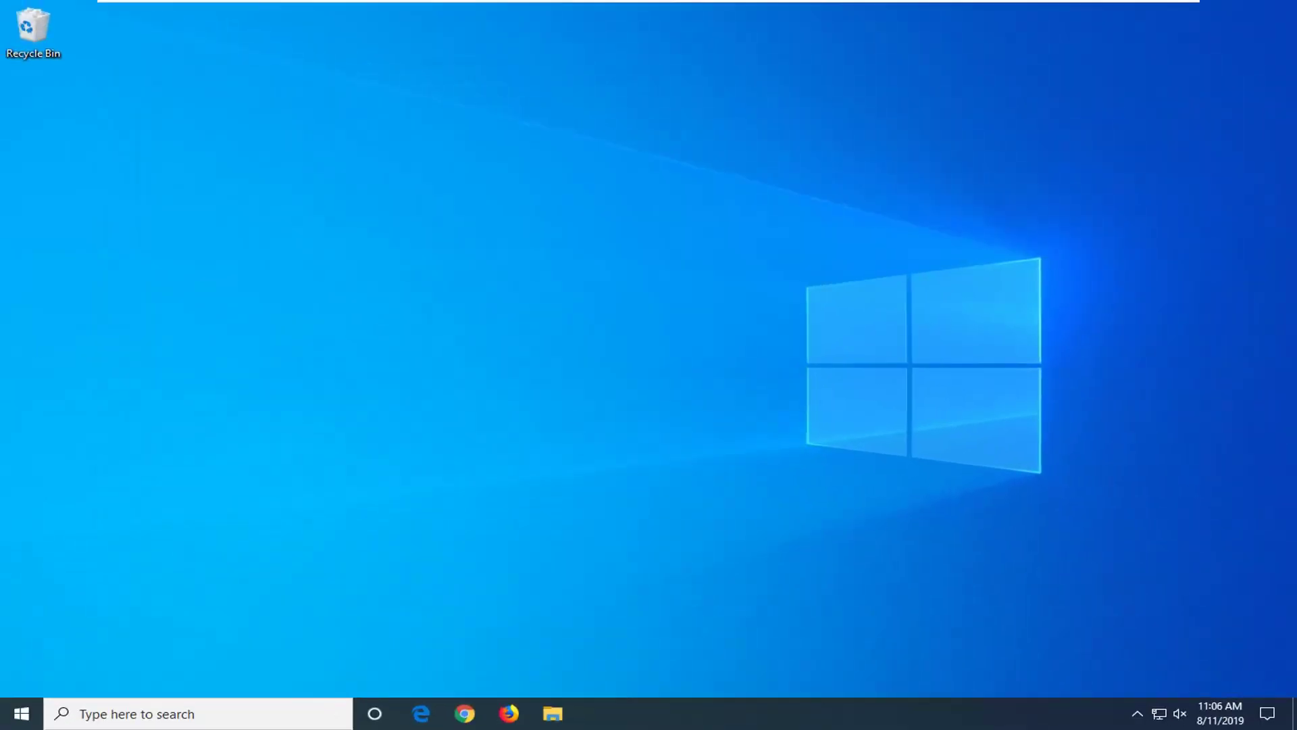